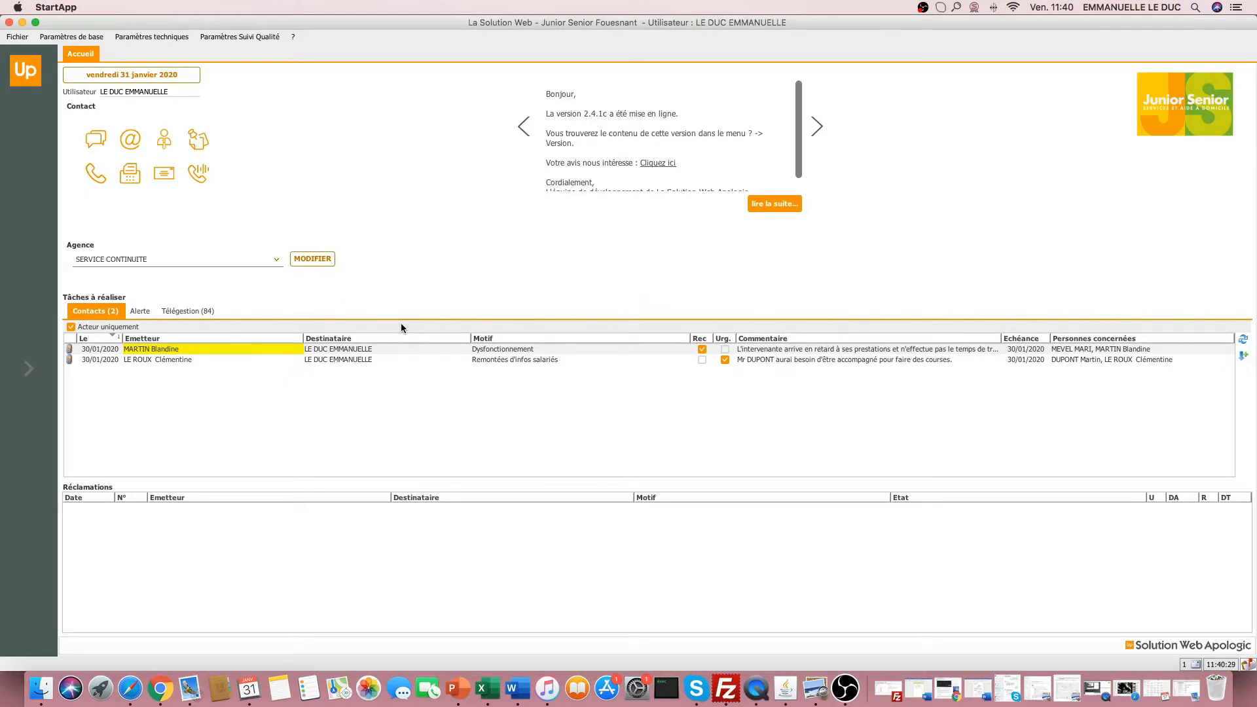
# - Open the prospect's record from the client list and start a new quote/contract in it
pyautogui.click(33, 373)
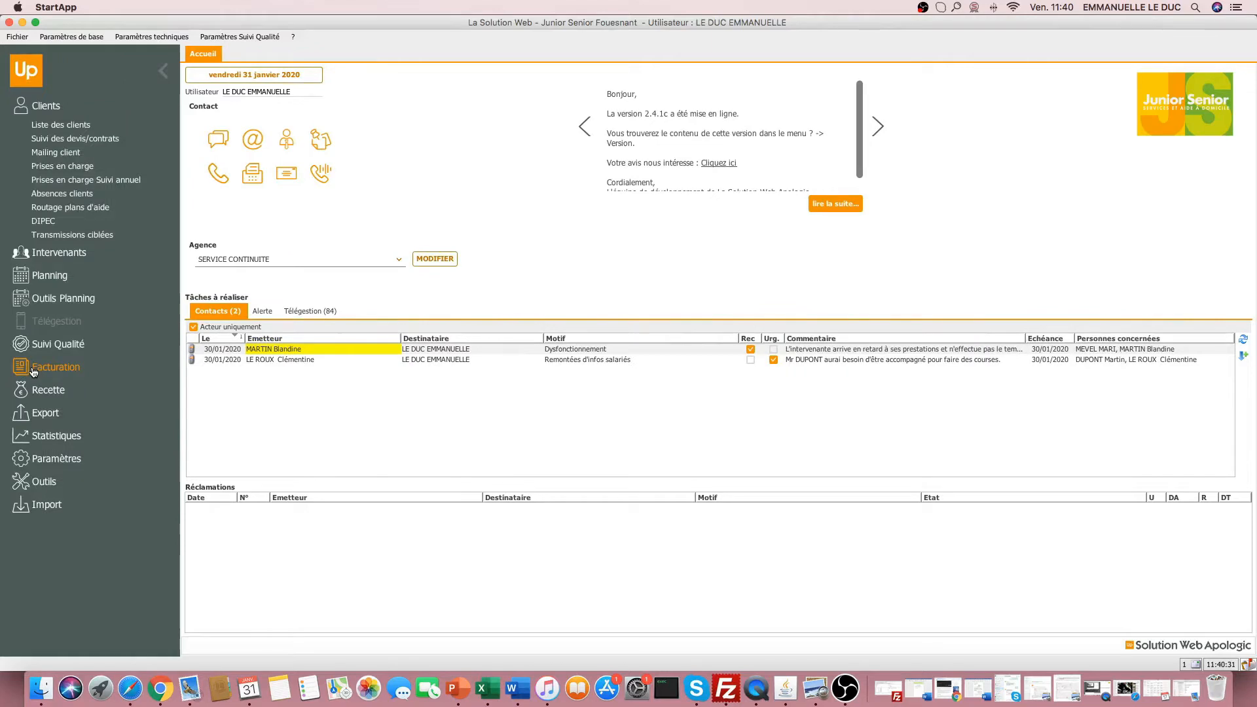
pyautogui.click(59, 122)
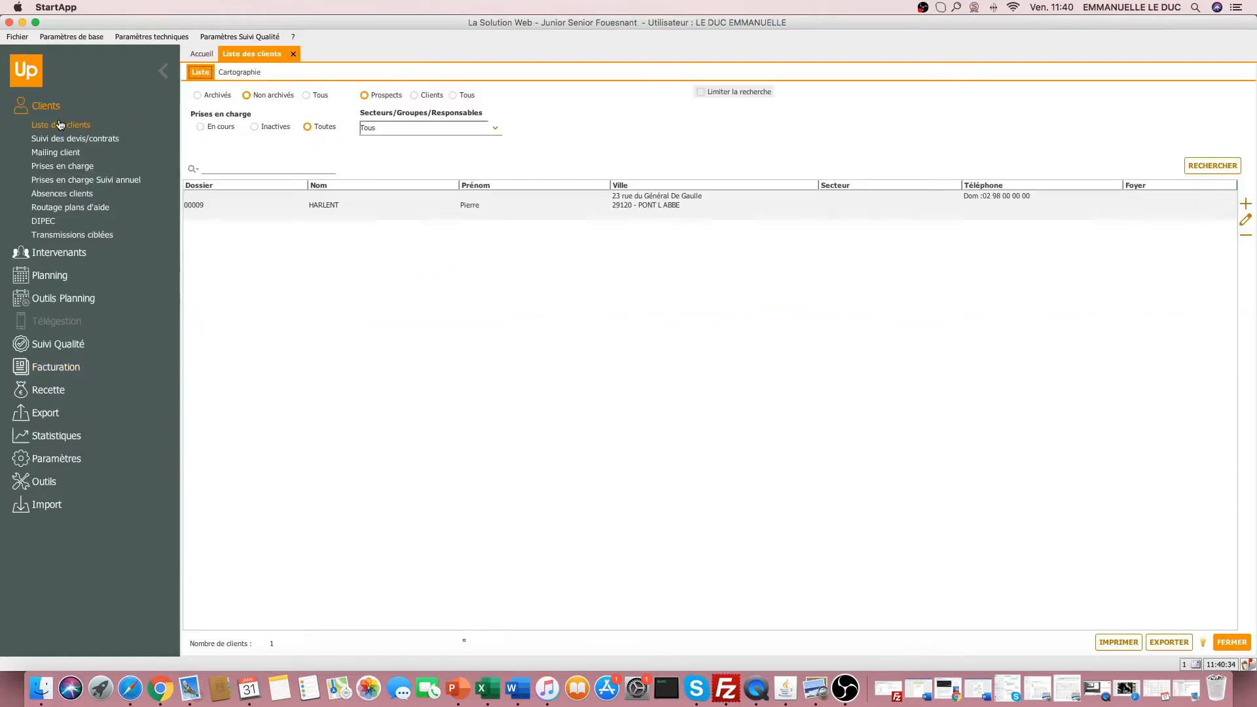
pyautogui.doubleClick(437, 214)
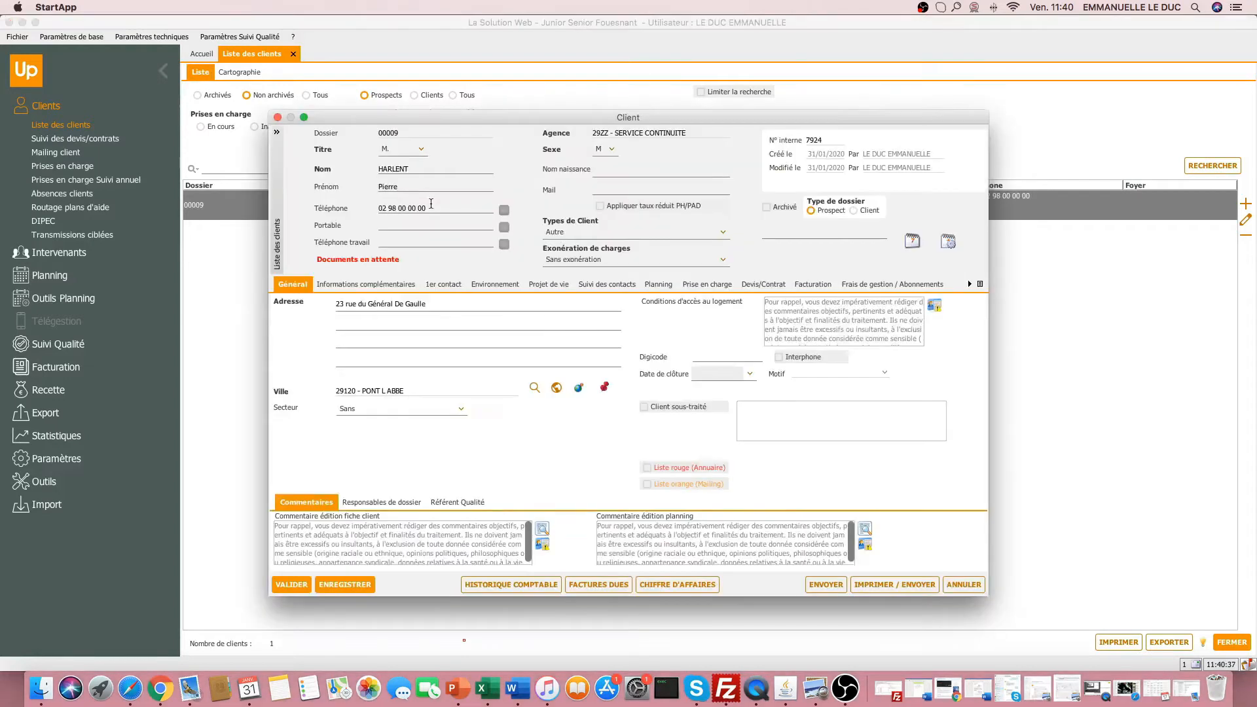
pyautogui.click(747, 286)
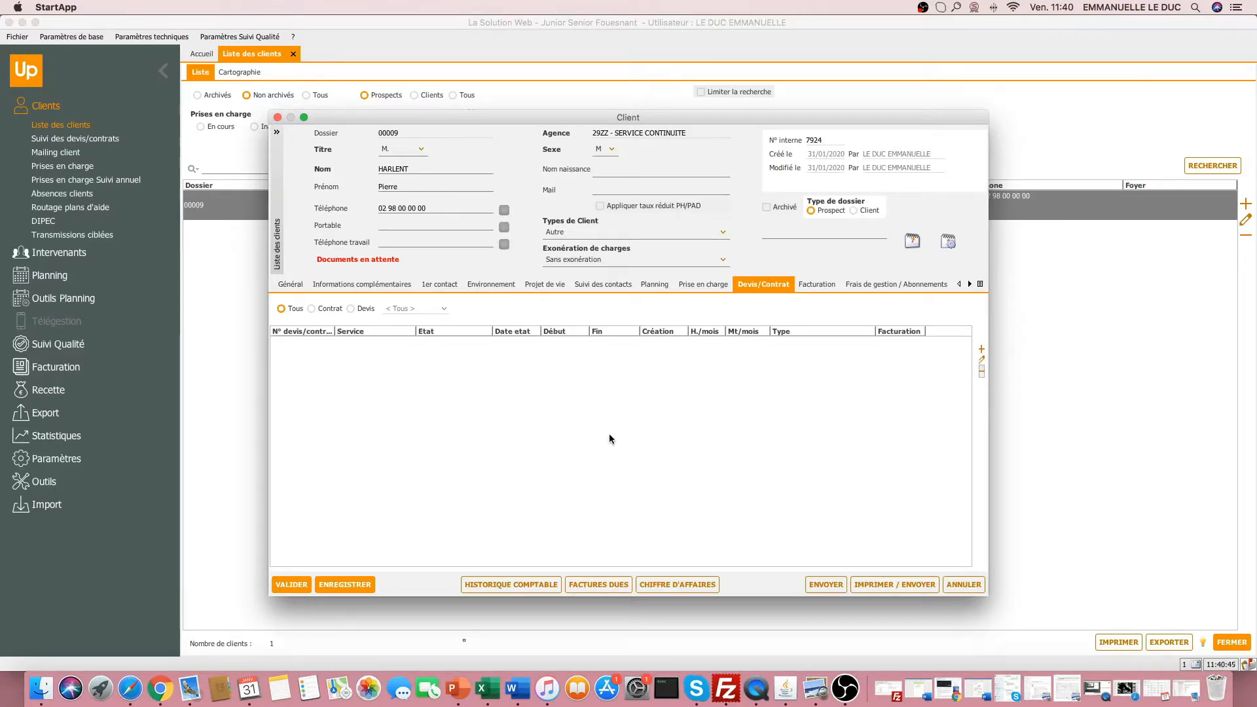
pyautogui.click(982, 350)
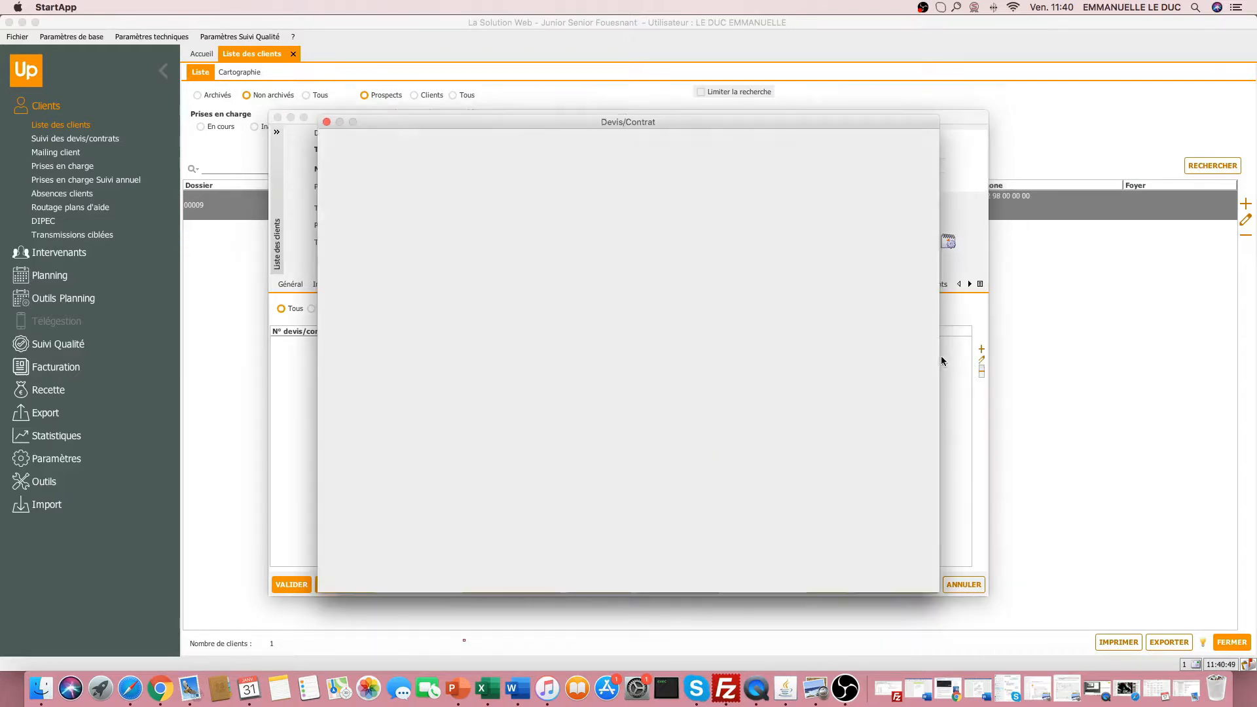
# - Set the quote type to Devis/Contrat mois (4,33 sem) with start date 01/02/2020, and continue to the line entry
pyautogui.click(445, 139)
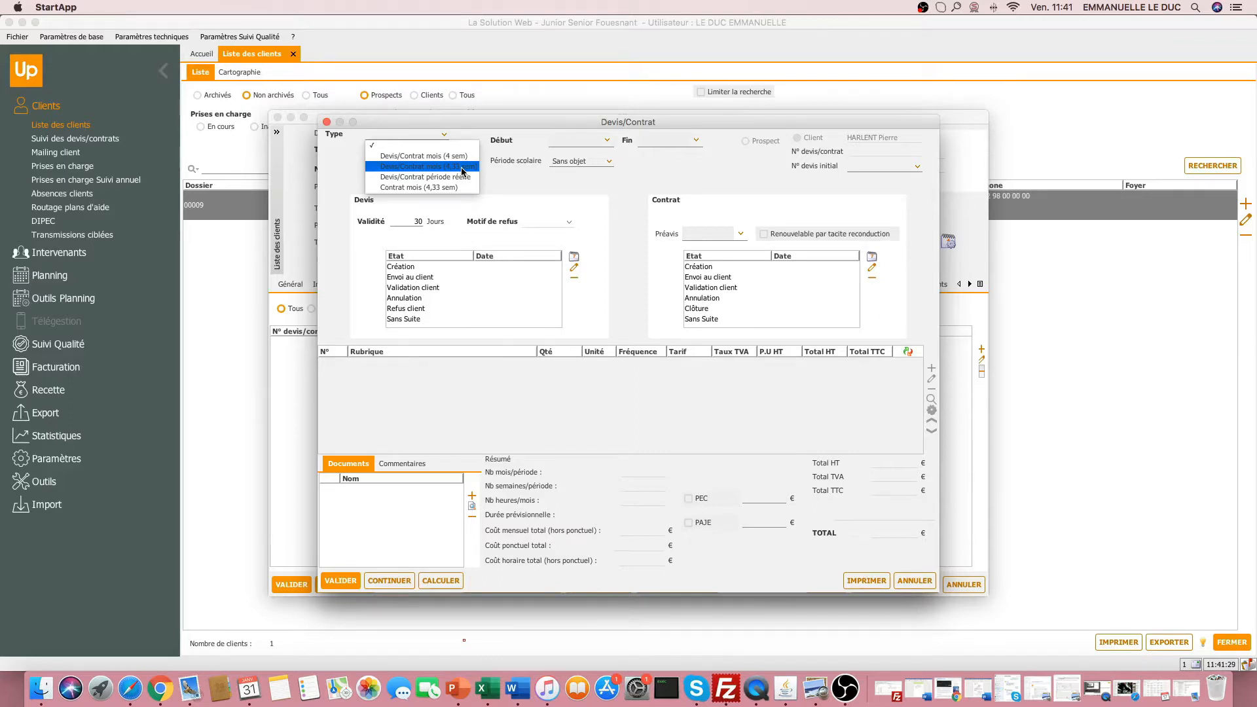
pyautogui.click(463, 167)
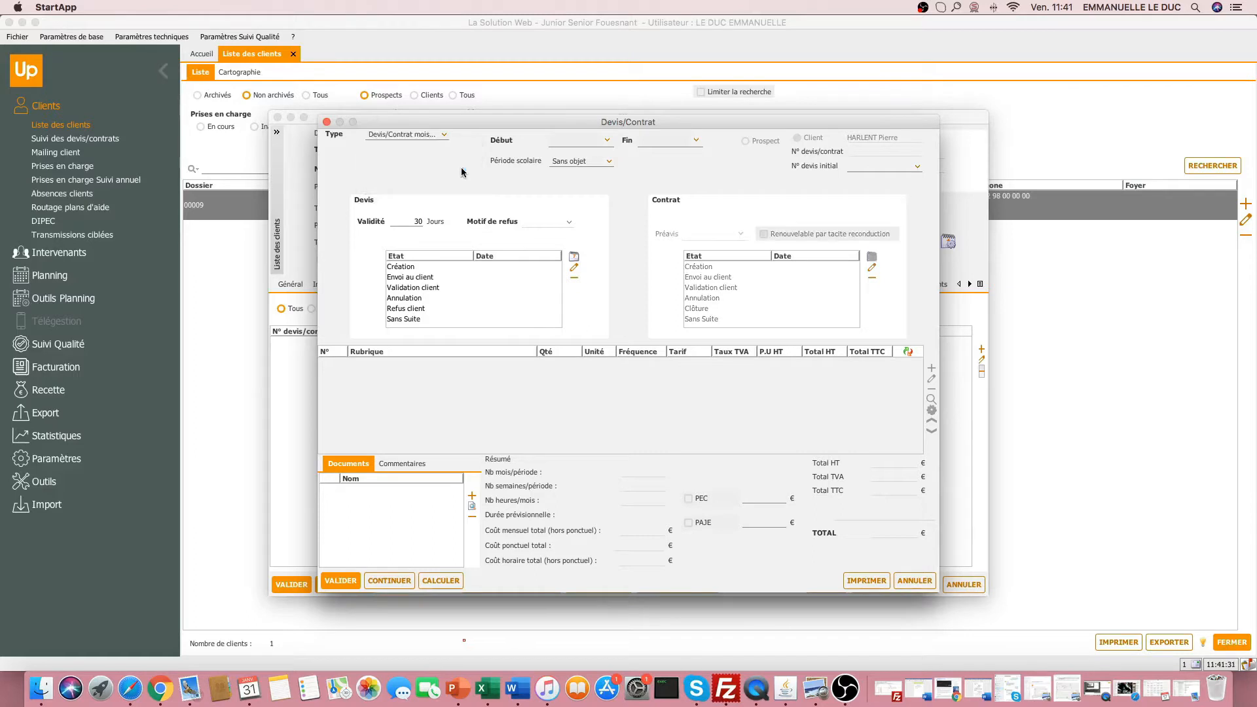
pyautogui.click(444, 137)
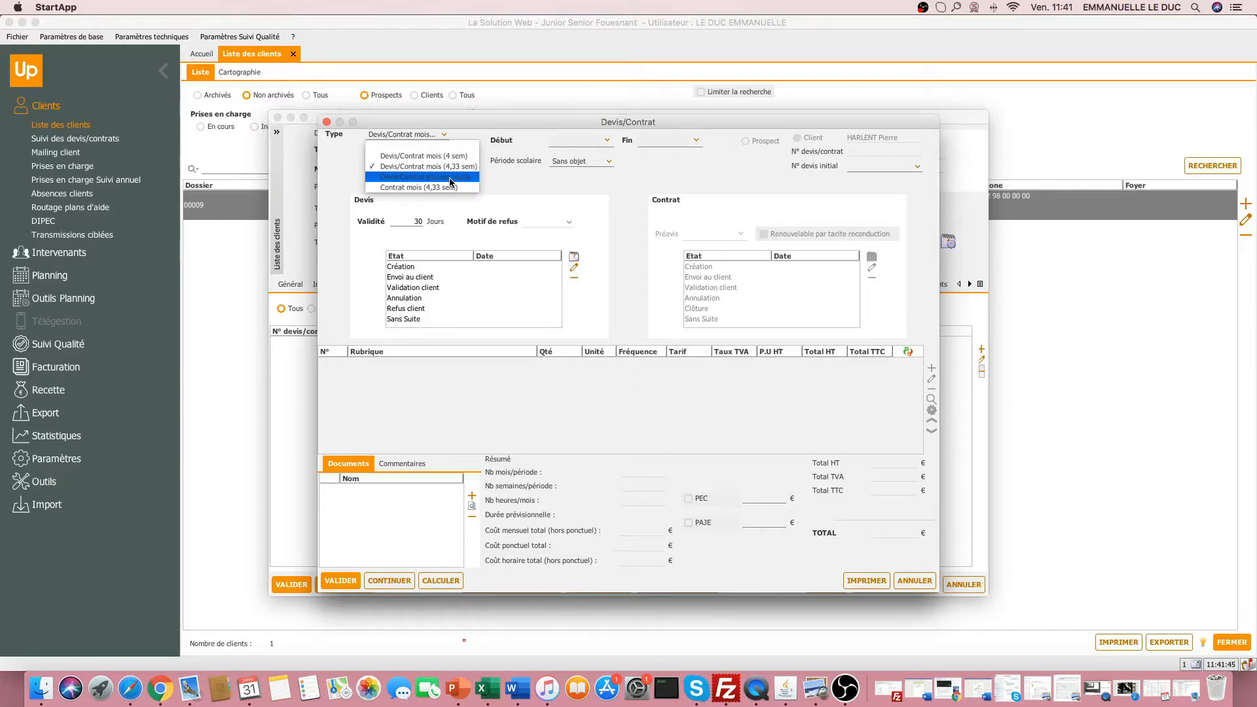
pyautogui.click(446, 167)
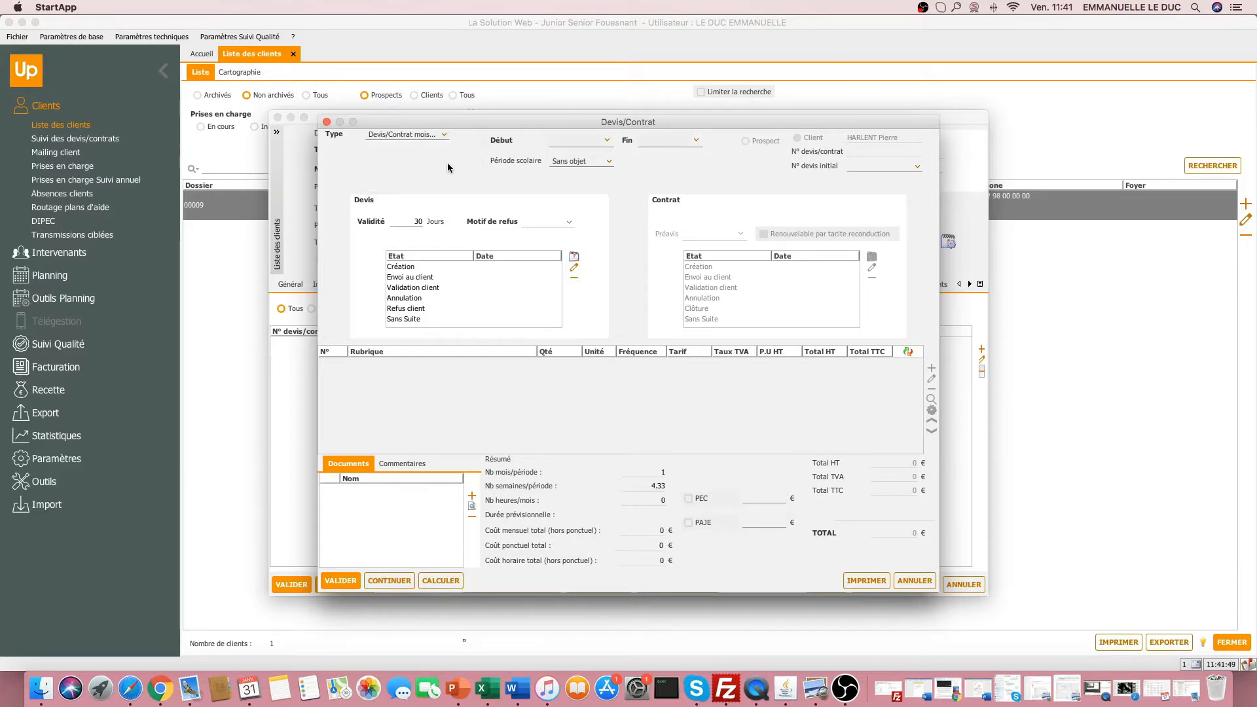
pyautogui.click(607, 141)
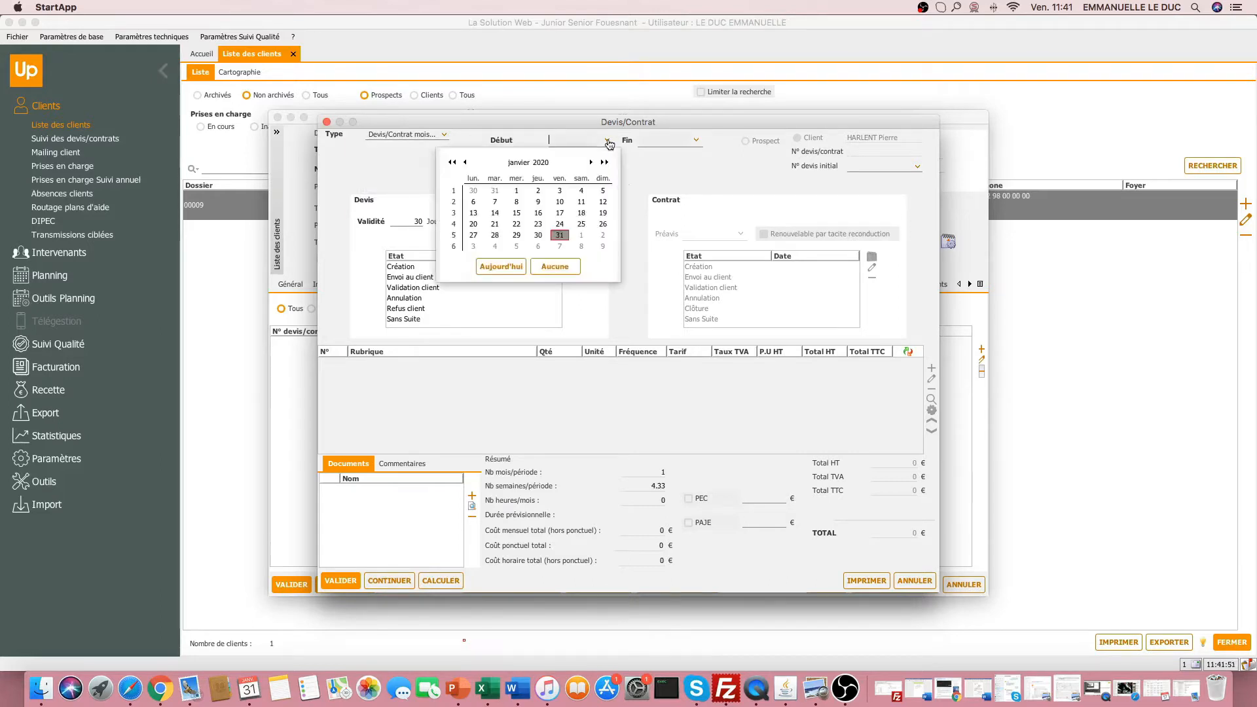
pyautogui.click(581, 235)
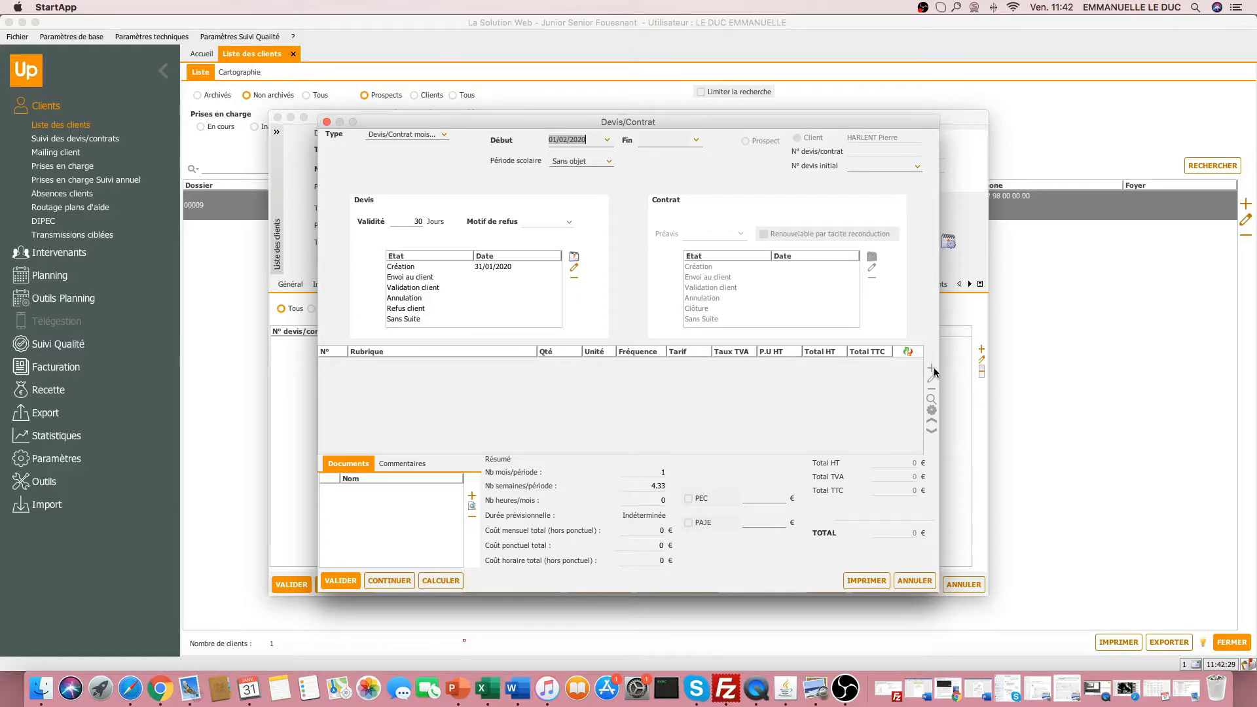
pyautogui.click(402, 581)
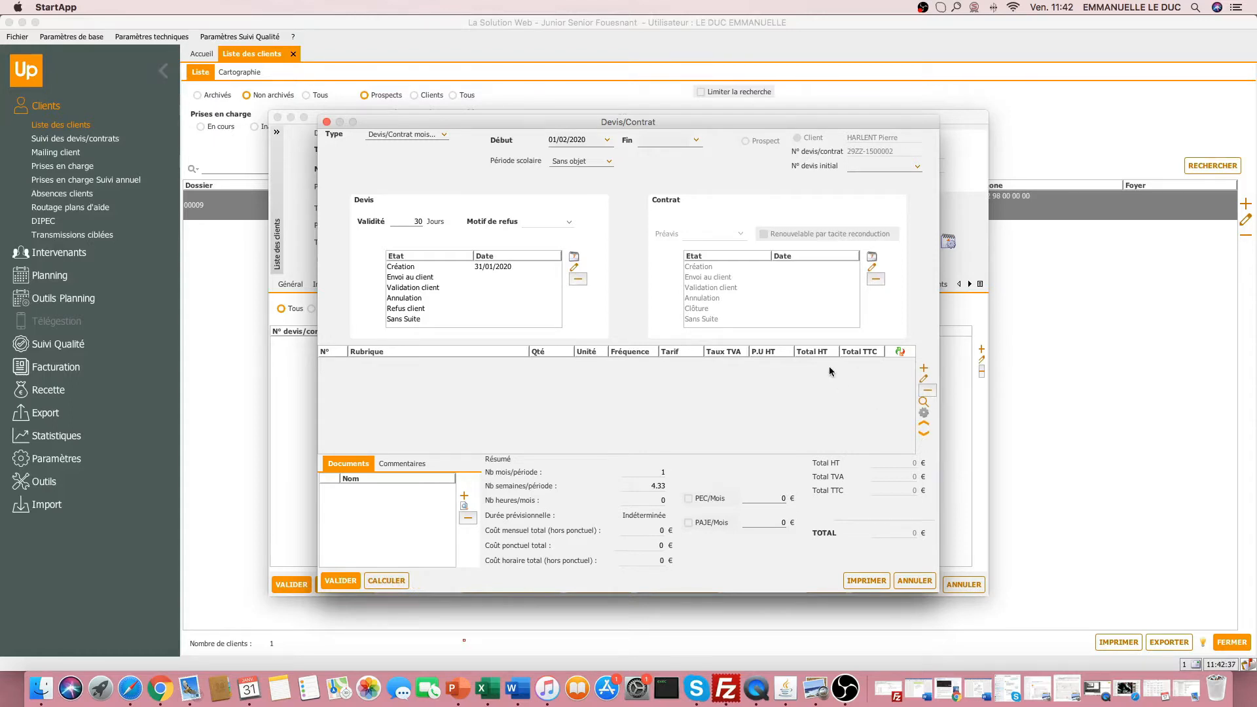
pyautogui.click(609, 162)
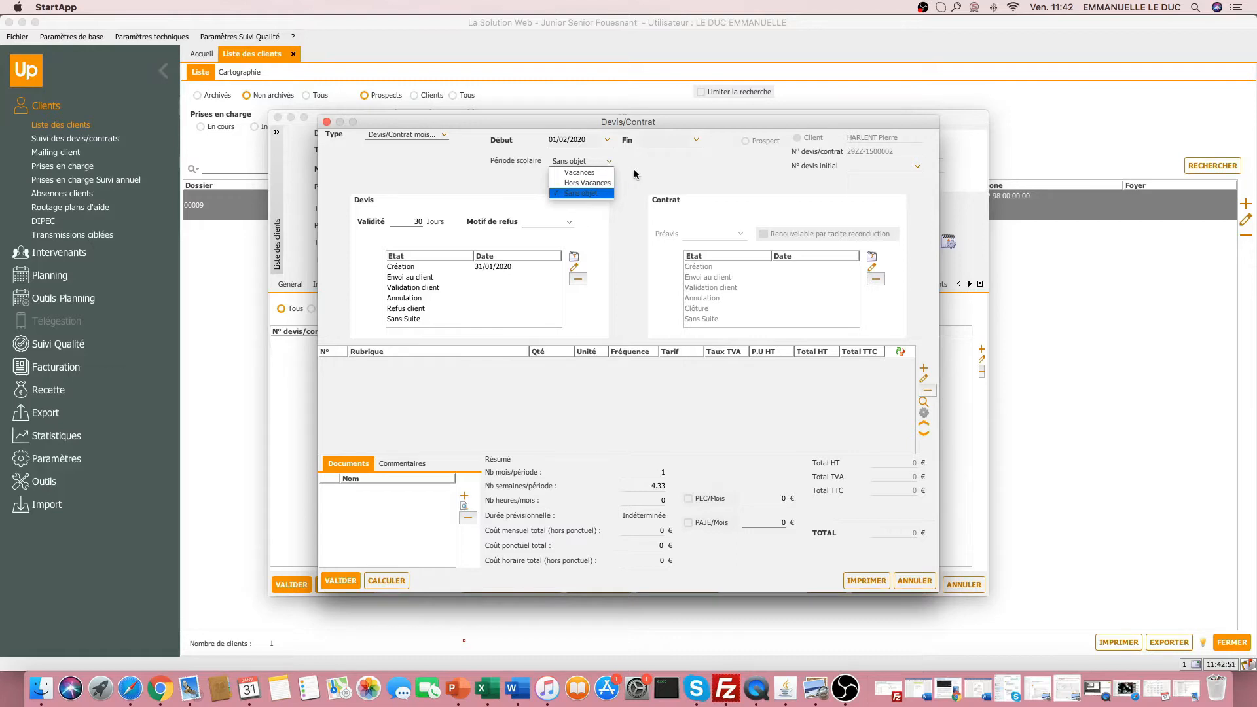
pyautogui.click(638, 174)
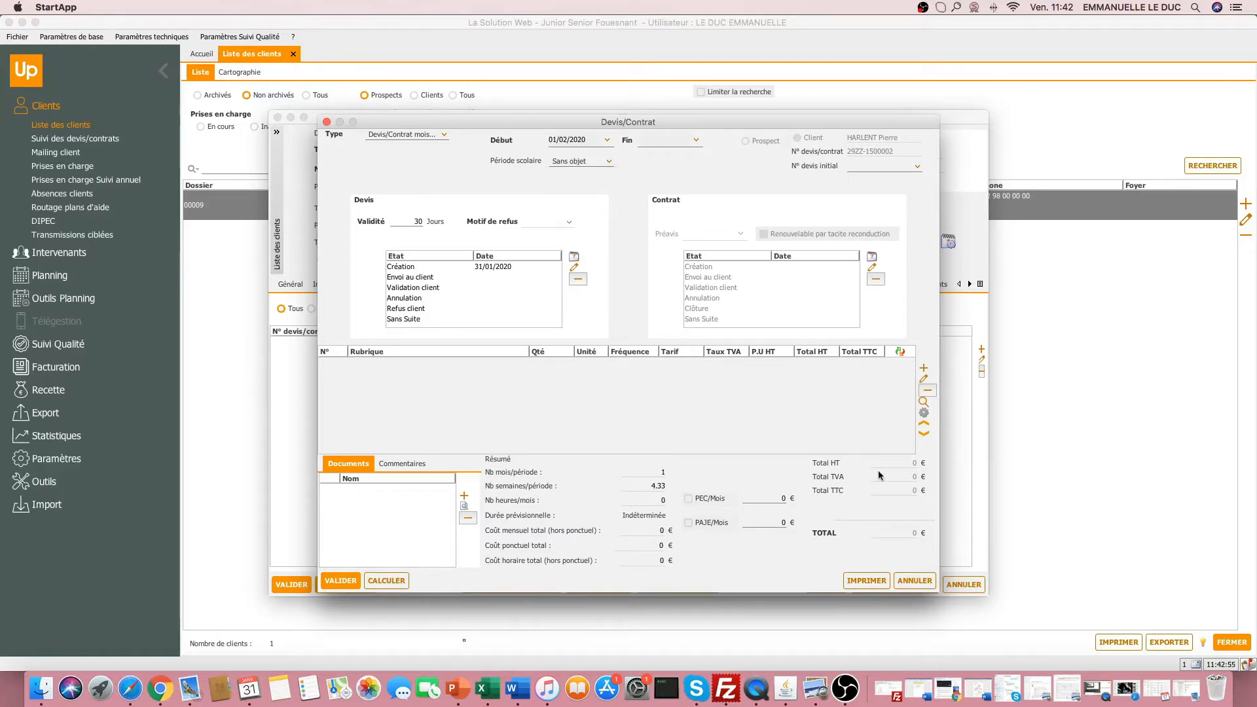
# - Add a quote line for the Ménage item (B0101) with the hourly tariff Testtt
pyautogui.click(925, 370)
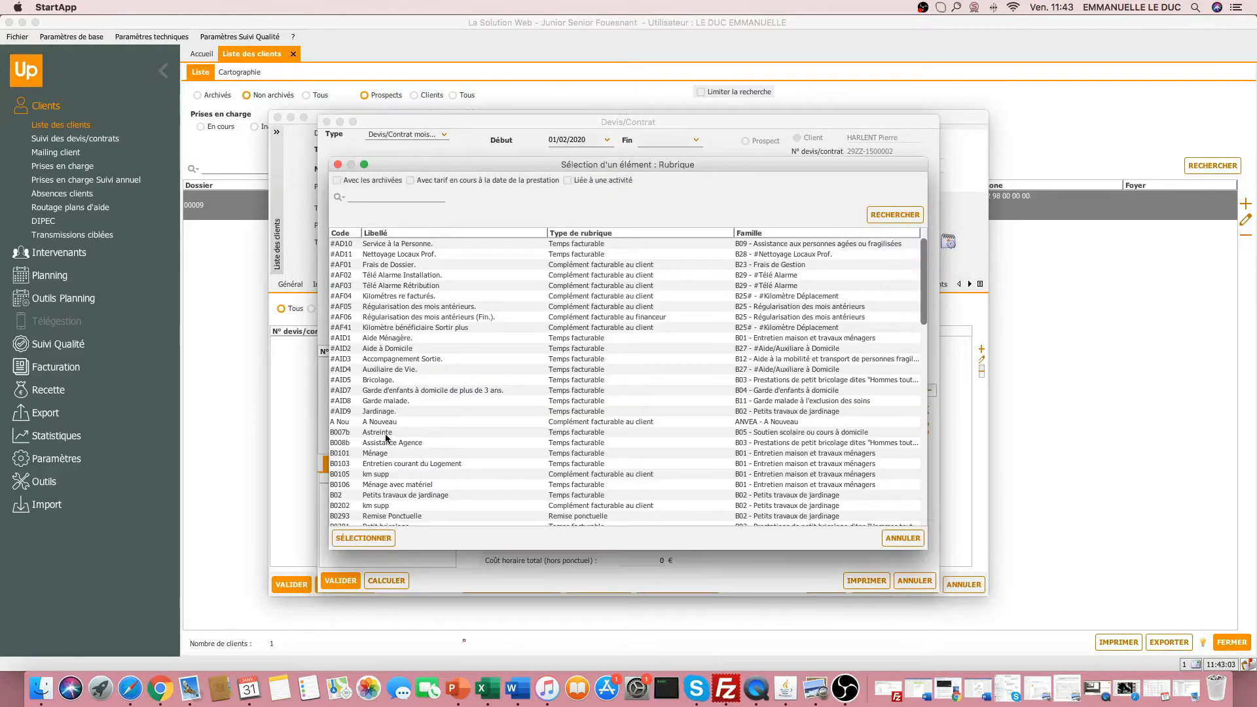
pyautogui.doubleClick(386, 455)
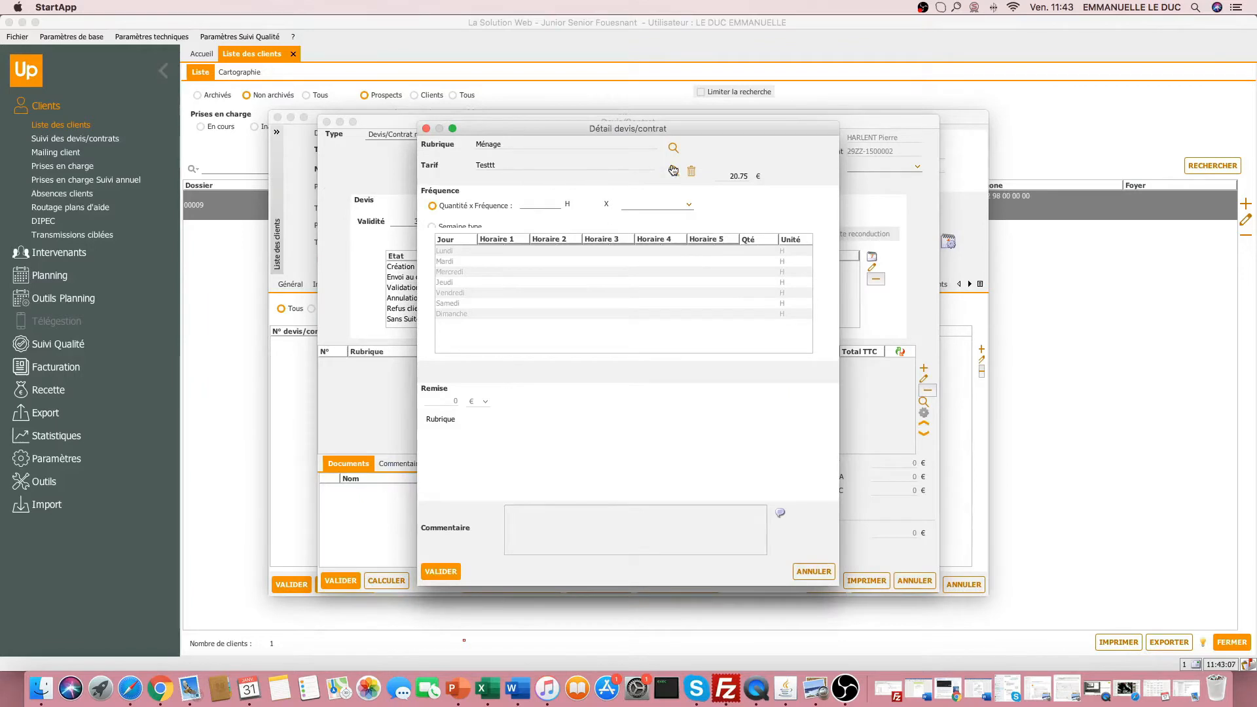
pyautogui.click(673, 171)
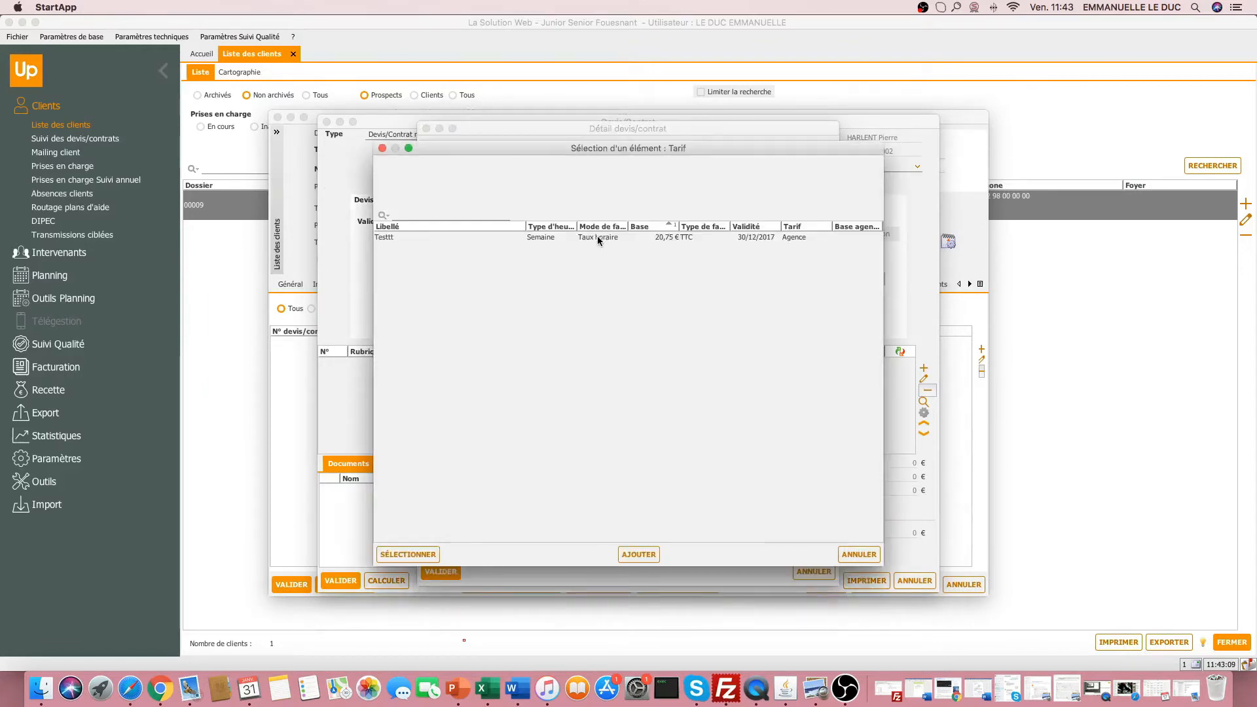
pyautogui.click(597, 239)
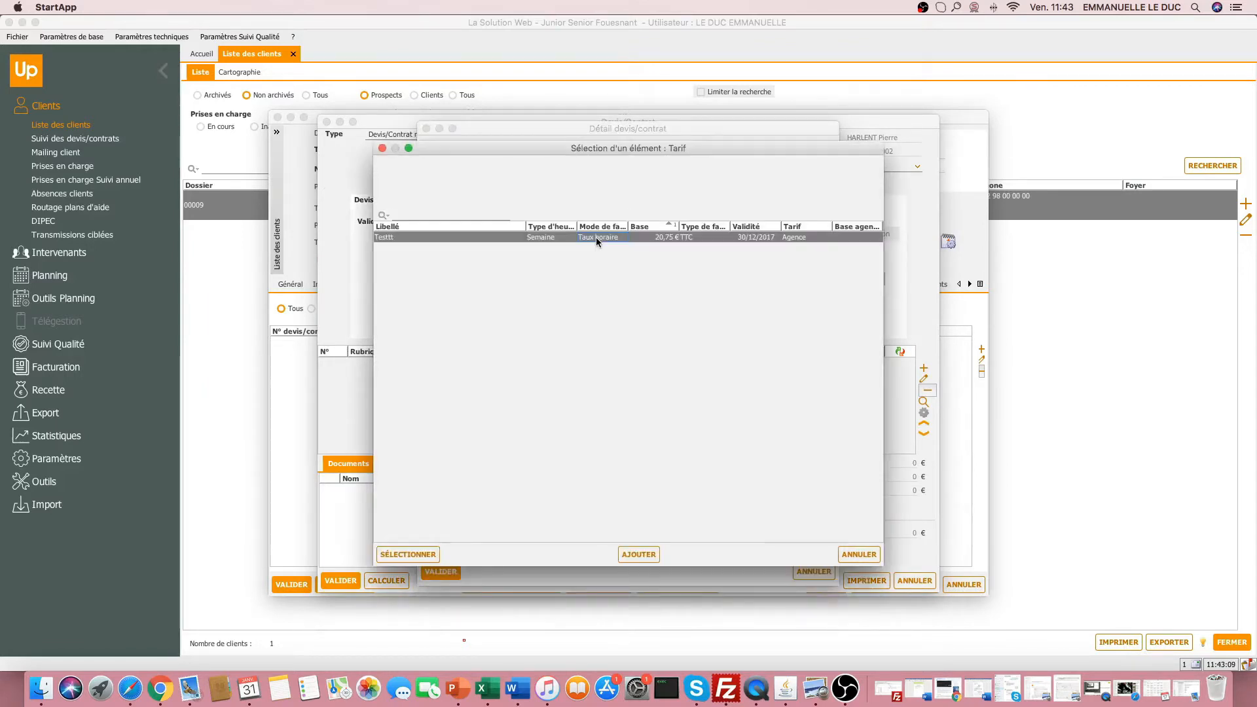
pyautogui.click(402, 556)
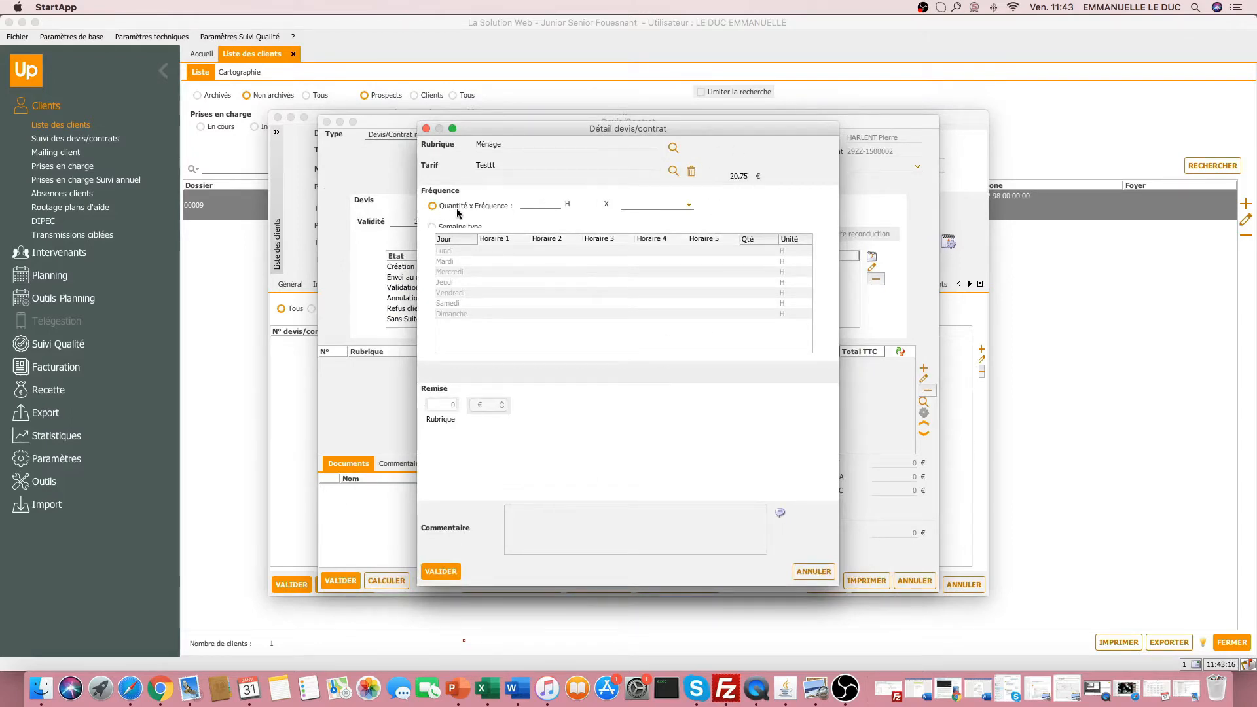
# - Set the Ménage line to 4 hours at Mensuelle frequency and validate it
pyautogui.click(547, 204)
pyautogui.click(689, 208)
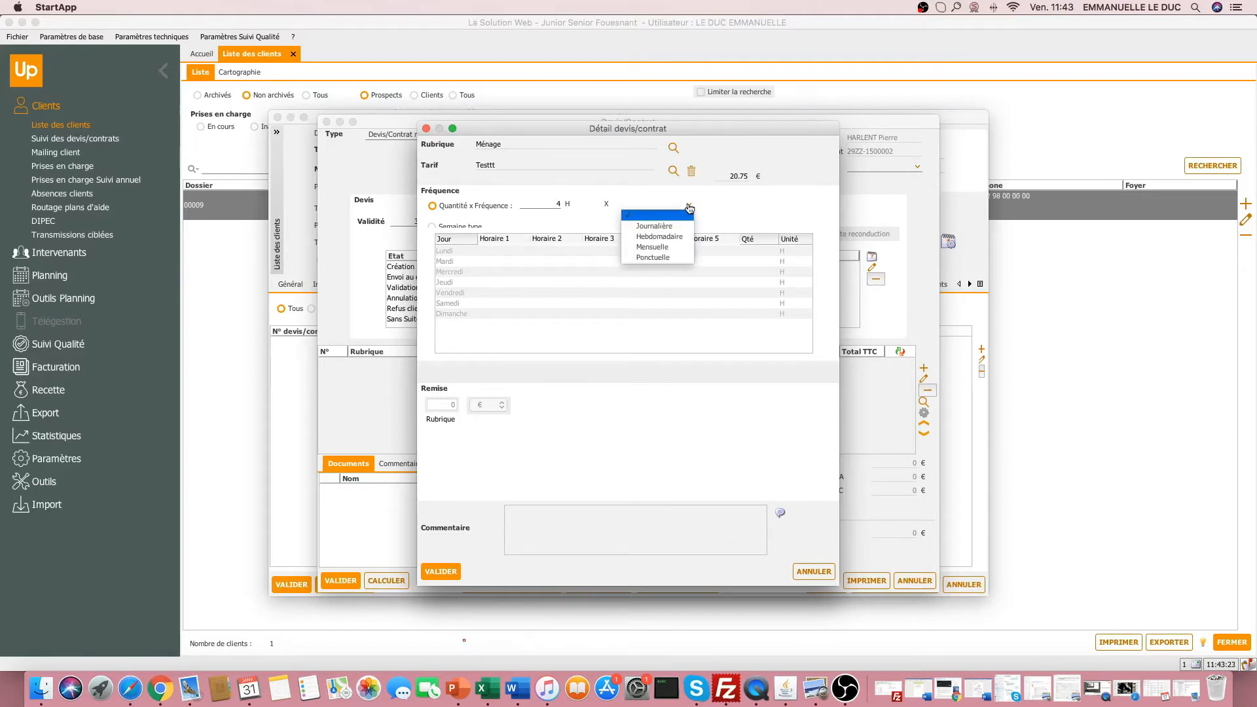
pyautogui.click(665, 247)
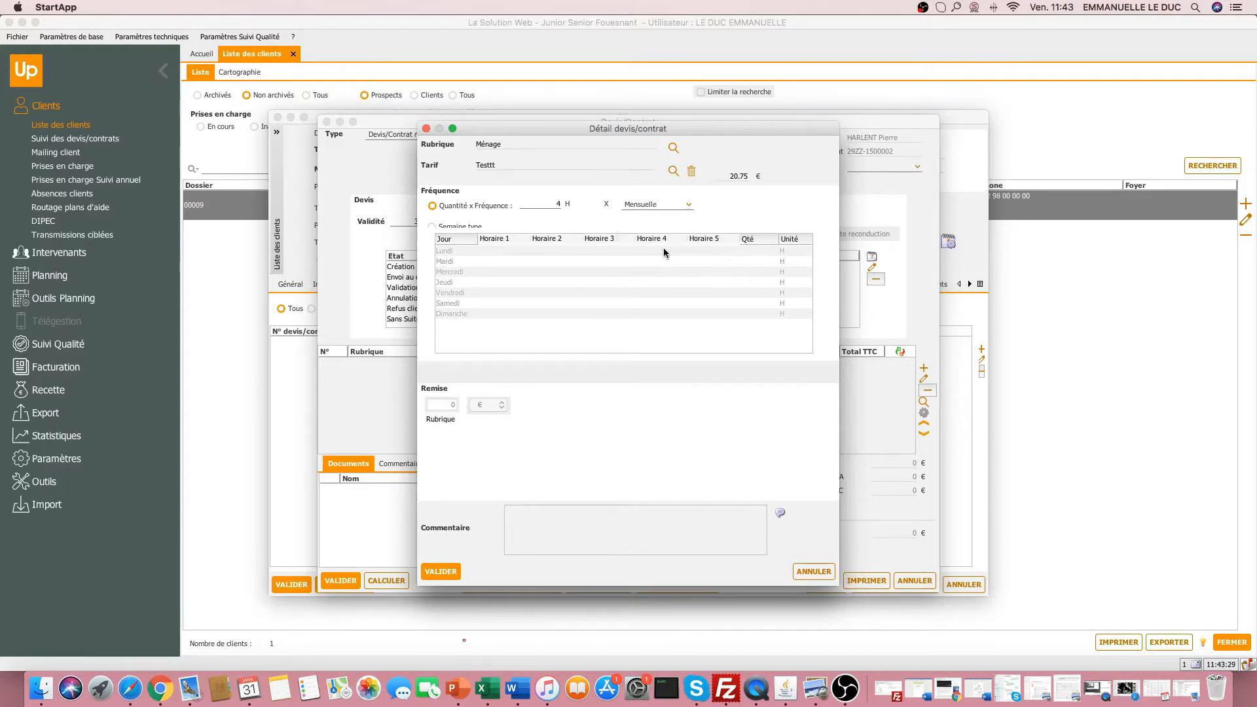
pyautogui.click(441, 571)
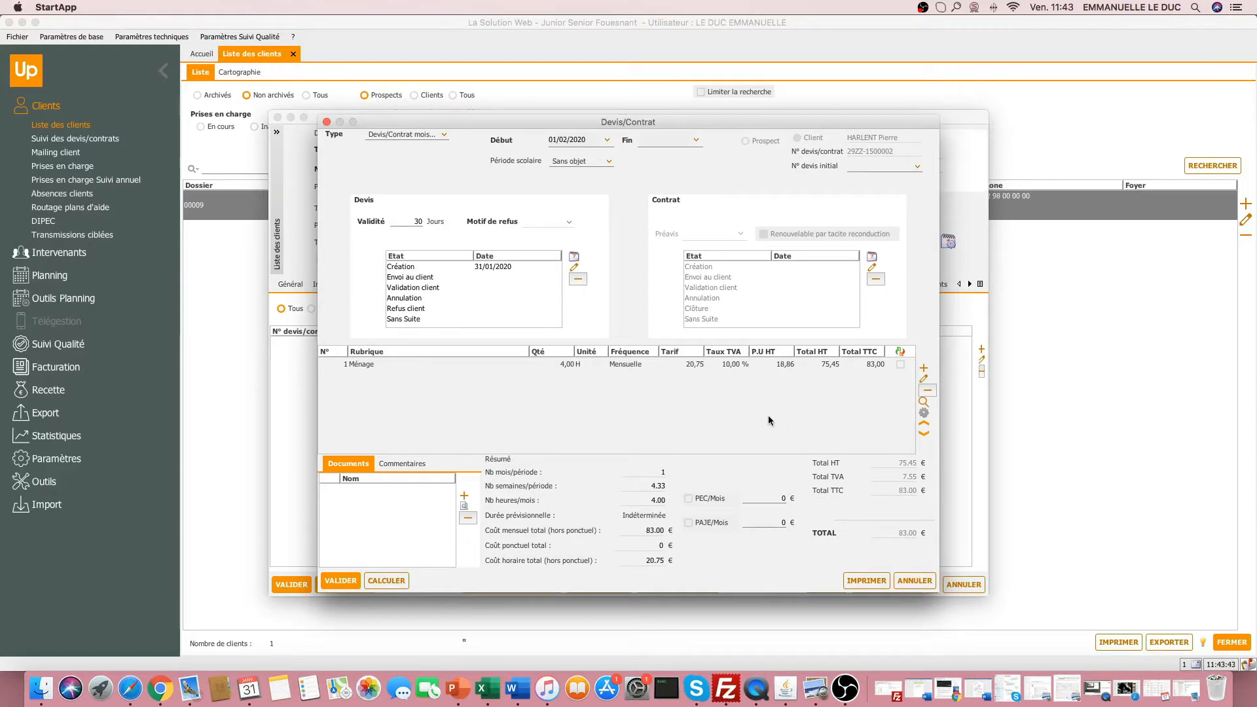
# - Search the items for "frais" and add a quote line for Frais de dossier (B2301)
pyautogui.click(924, 369)
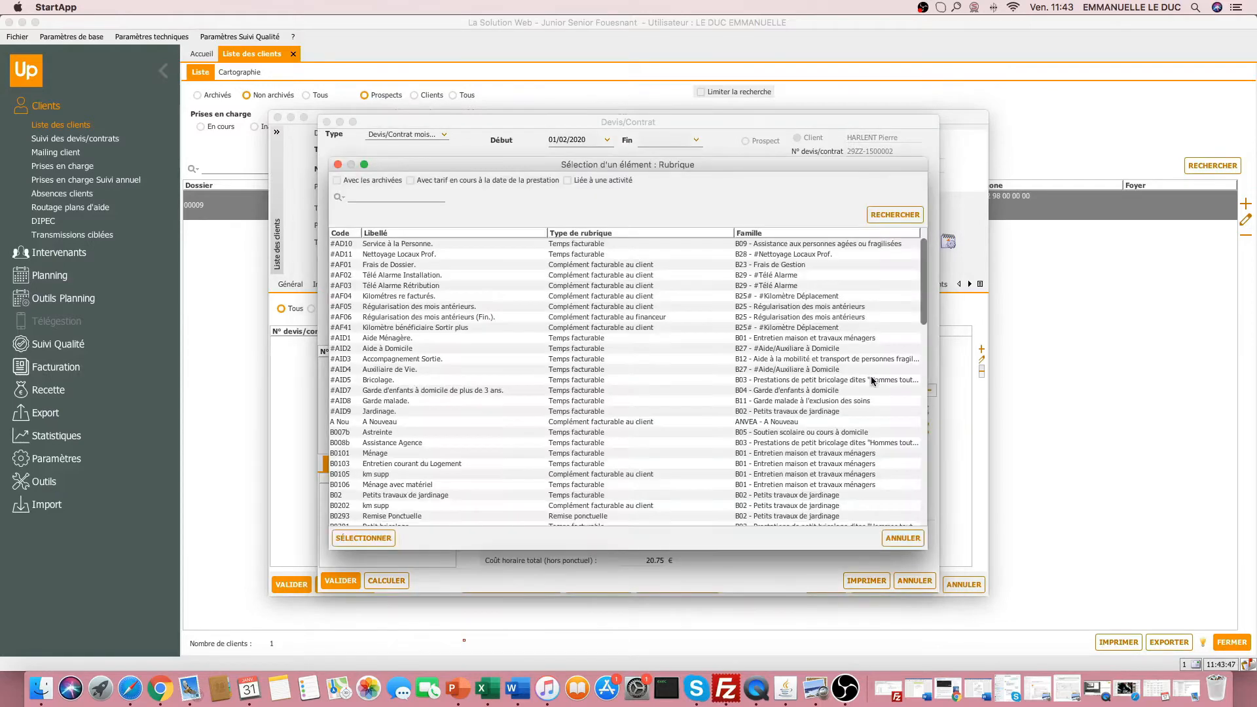
pyautogui.write('frais')
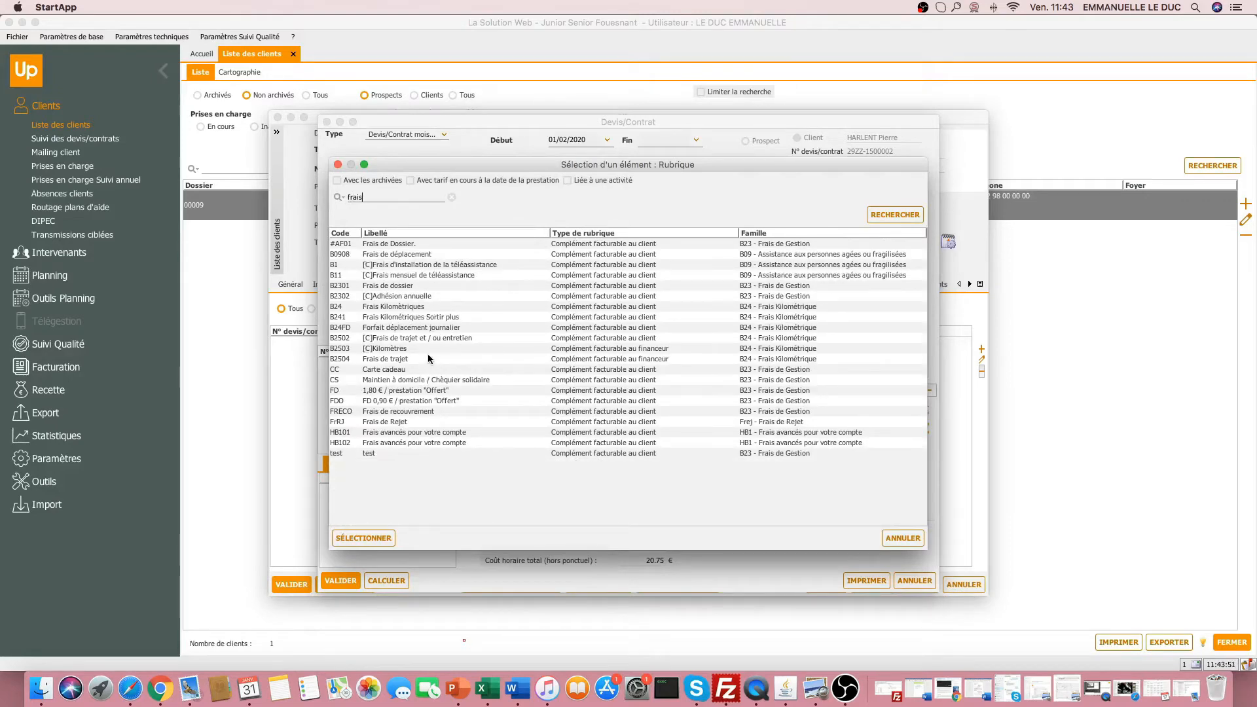
pyautogui.doubleClick(411, 287)
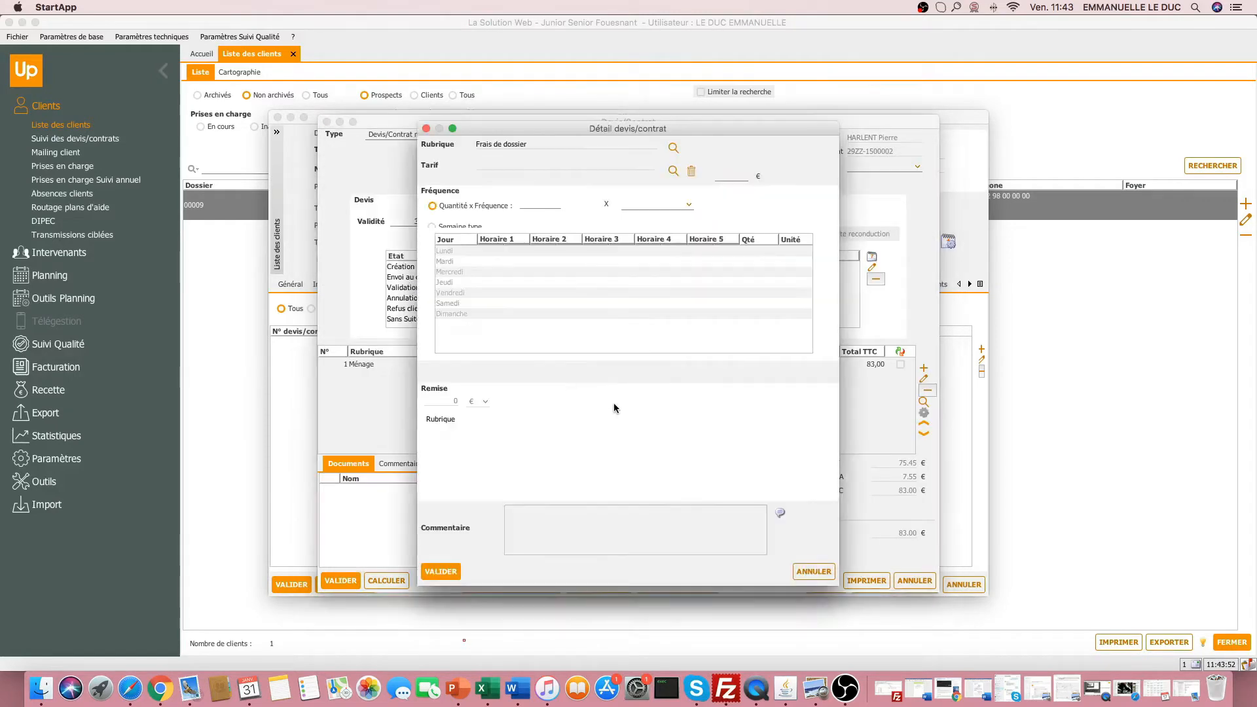
# - Start a new tariff for the Frais de dossier line and label it "Frais de dossier"
pyautogui.click(673, 171)
pyautogui.click(684, 376)
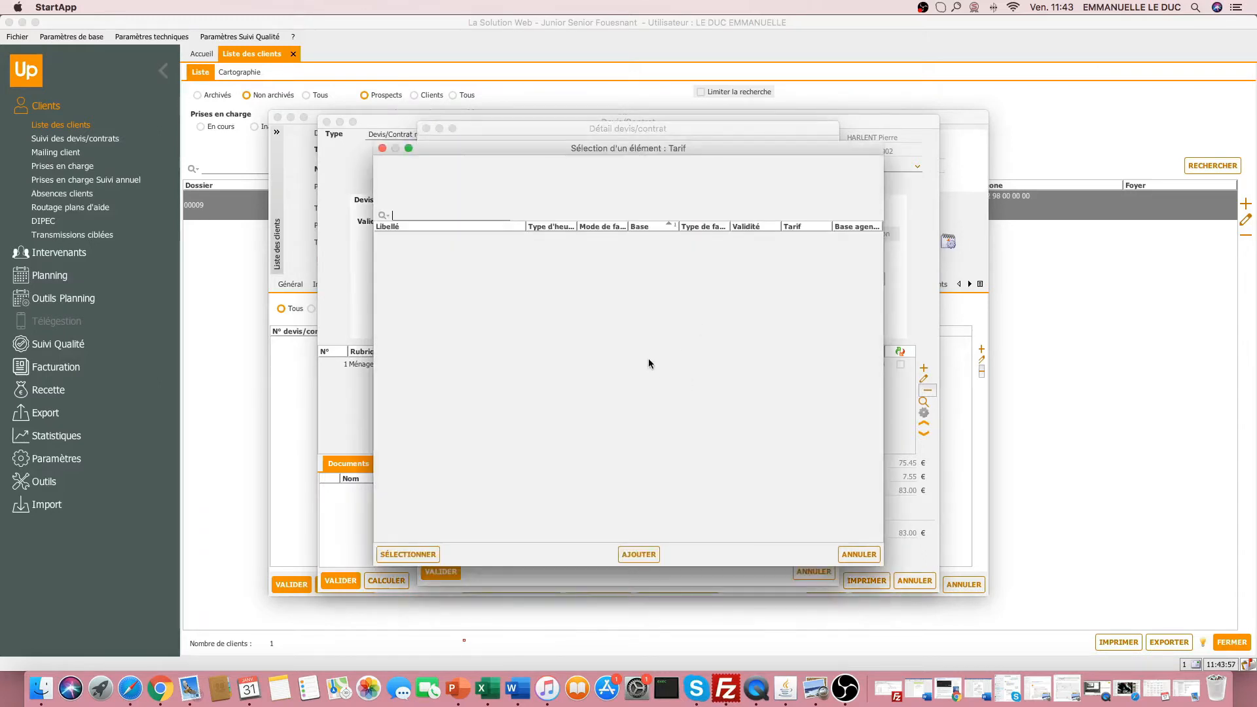
pyautogui.click(637, 555)
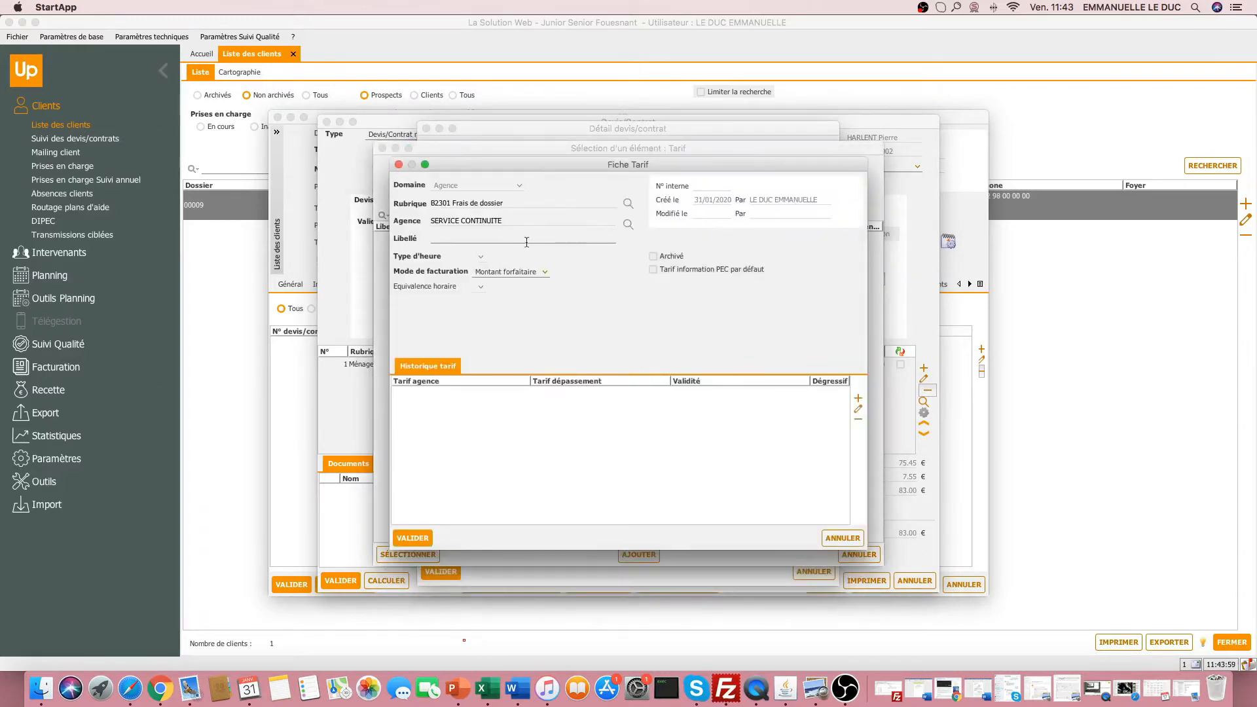
pyautogui.write('Frais ')
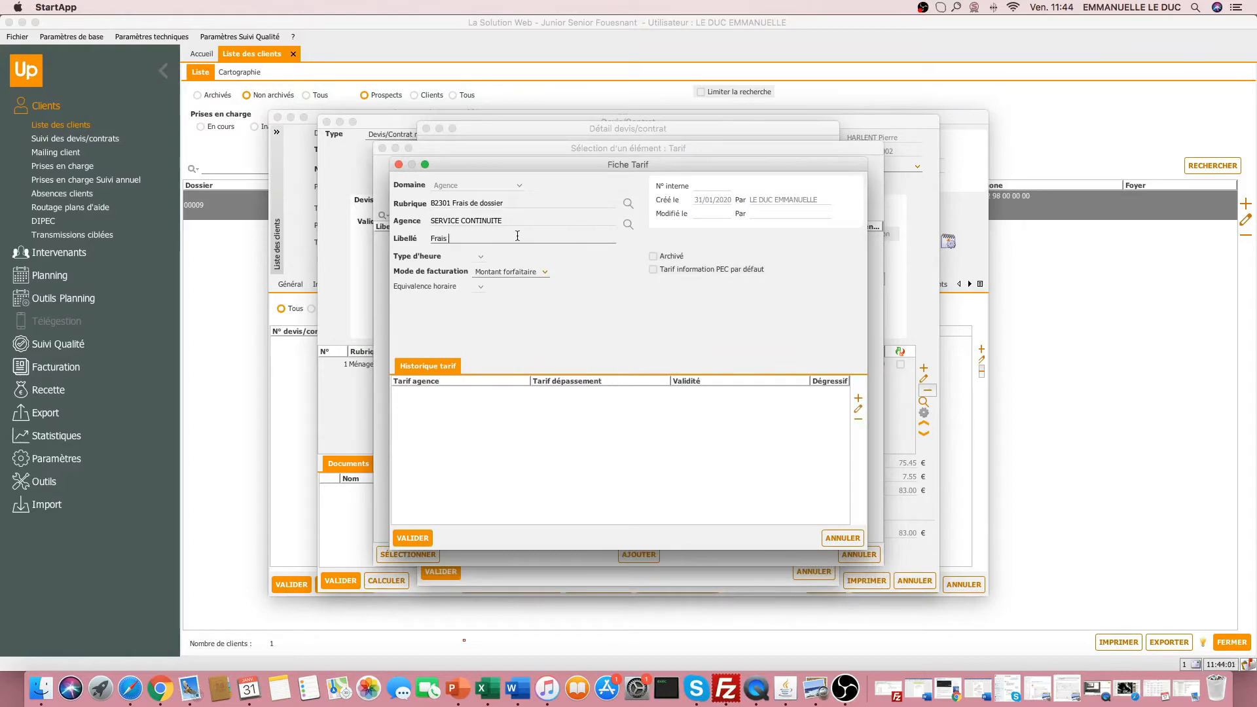
pyautogui.write('de dossier')
# - Give the new tariff a TTC base of 50 valid from 01/01/2020 and apply it to the quote line
pyautogui.click(858, 399)
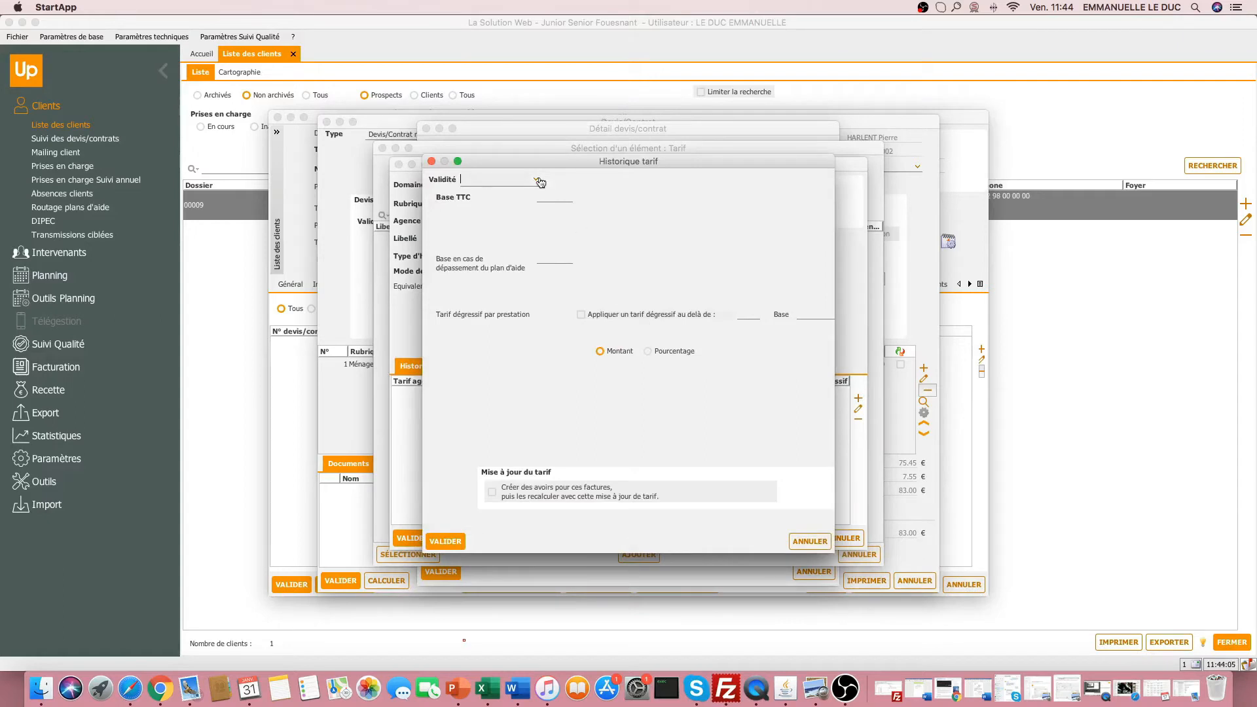
pyautogui.click(539, 180)
pyautogui.click(446, 230)
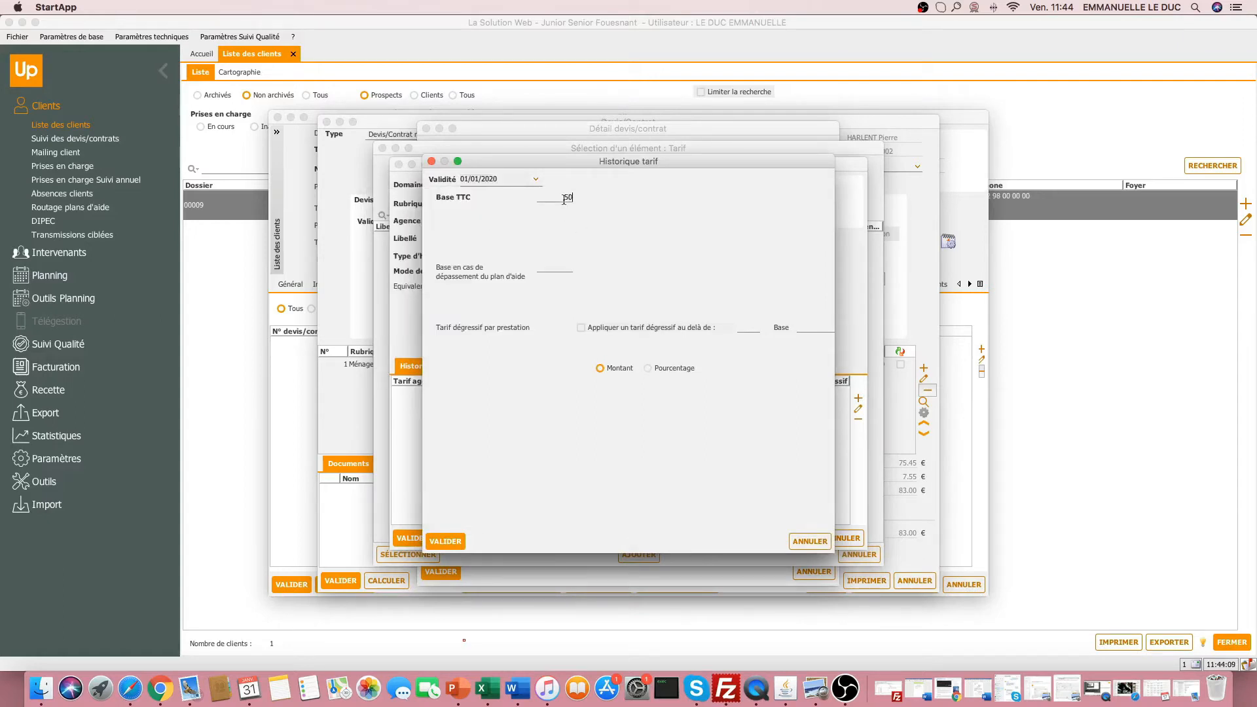
pyautogui.click(455, 542)
pyautogui.click(427, 537)
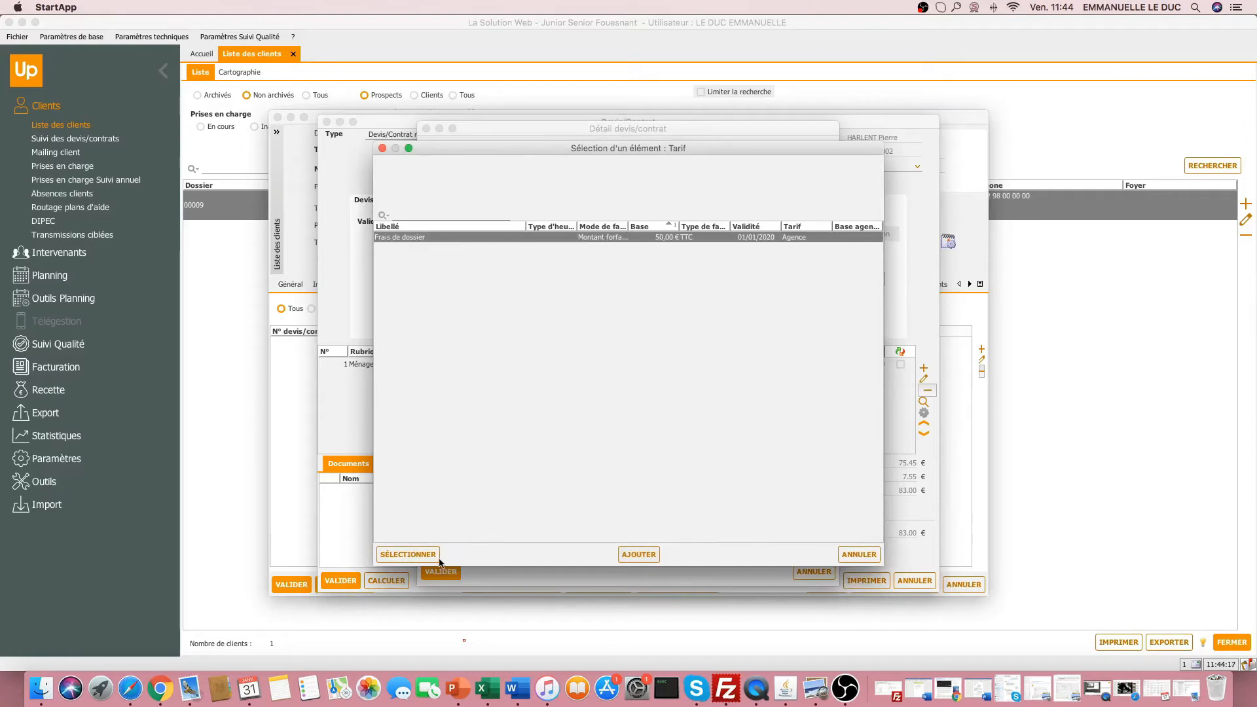
pyautogui.click(408, 554)
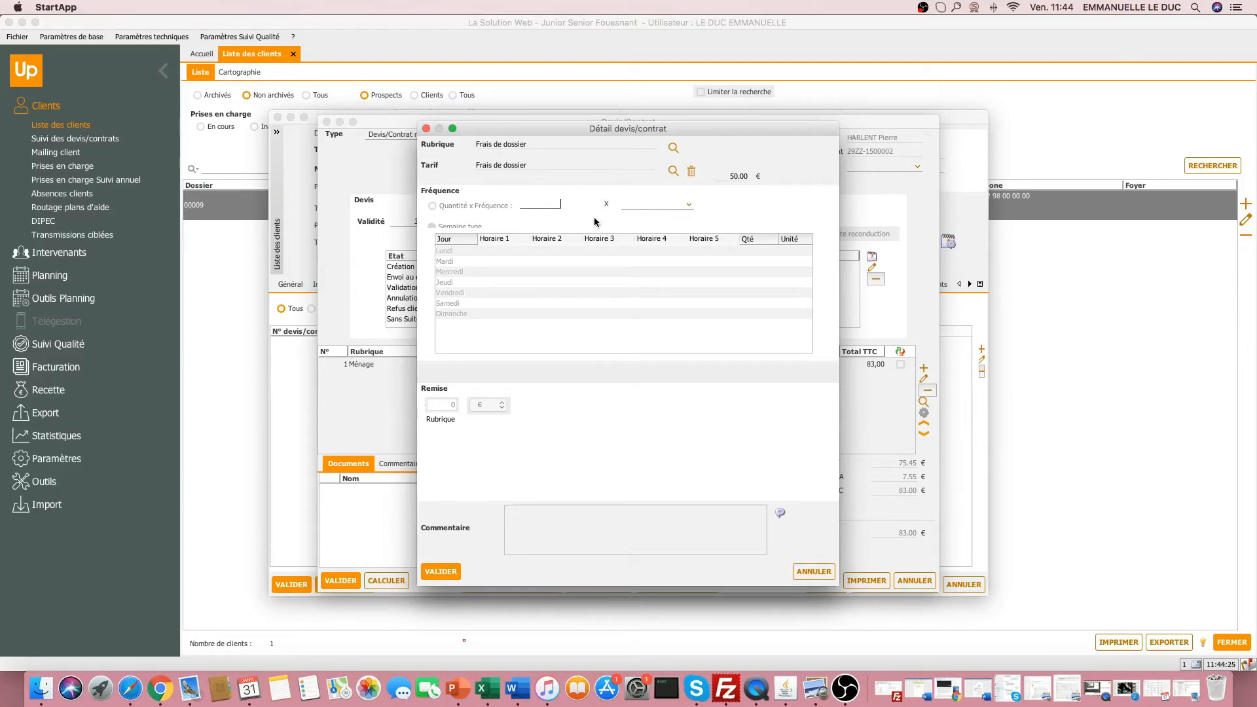
# - Set the Frais de dossier line to quantity 1 at Ponctuelle frequency and validate it
pyautogui.click(686, 207)
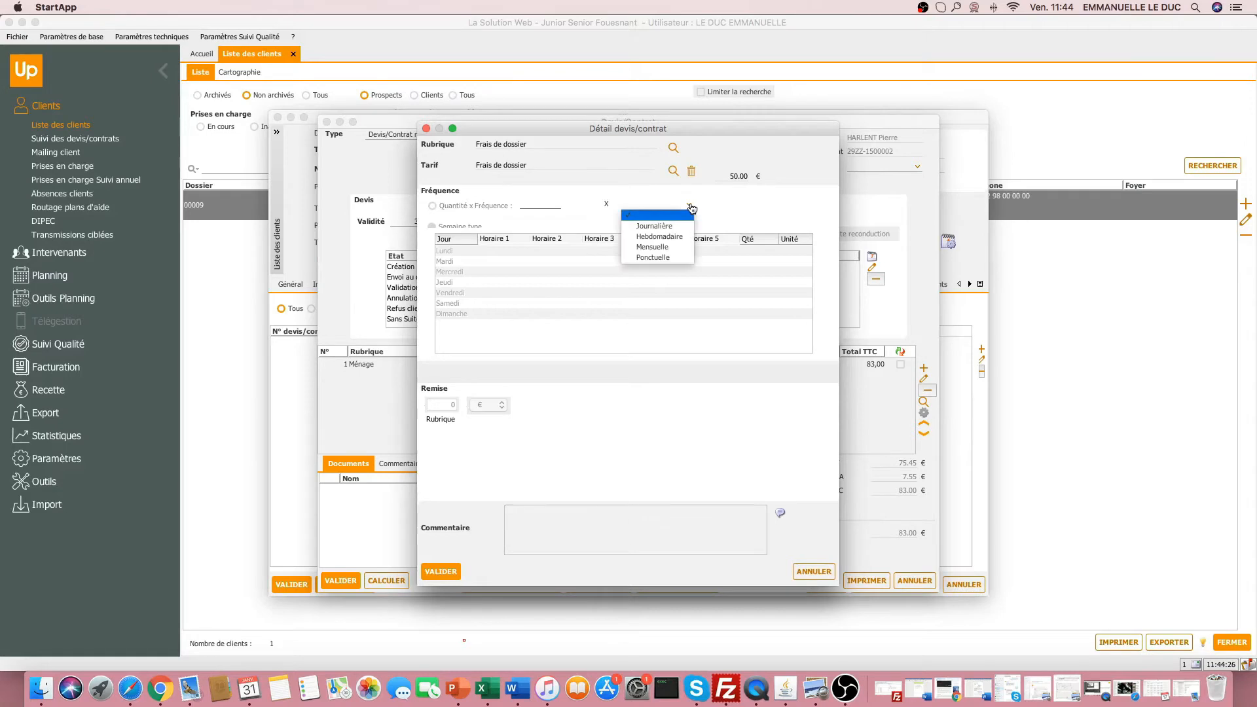
pyautogui.click(674, 258)
pyautogui.click(548, 207)
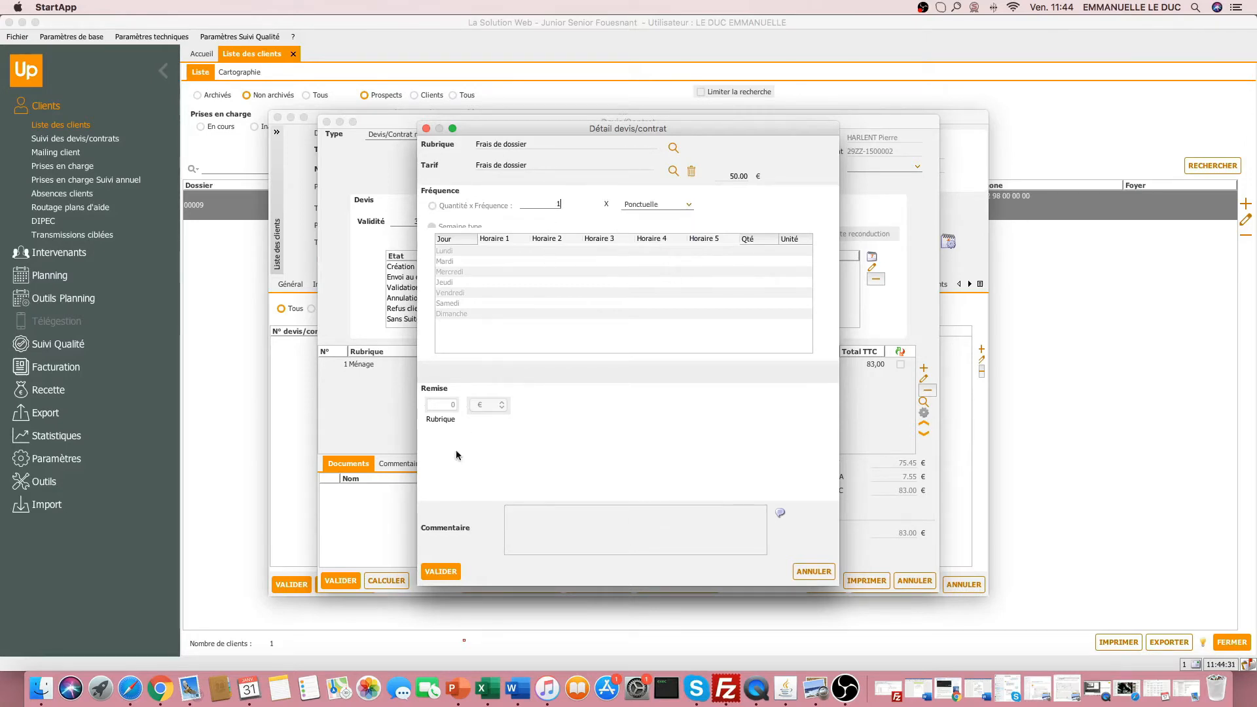
pyautogui.click(433, 571)
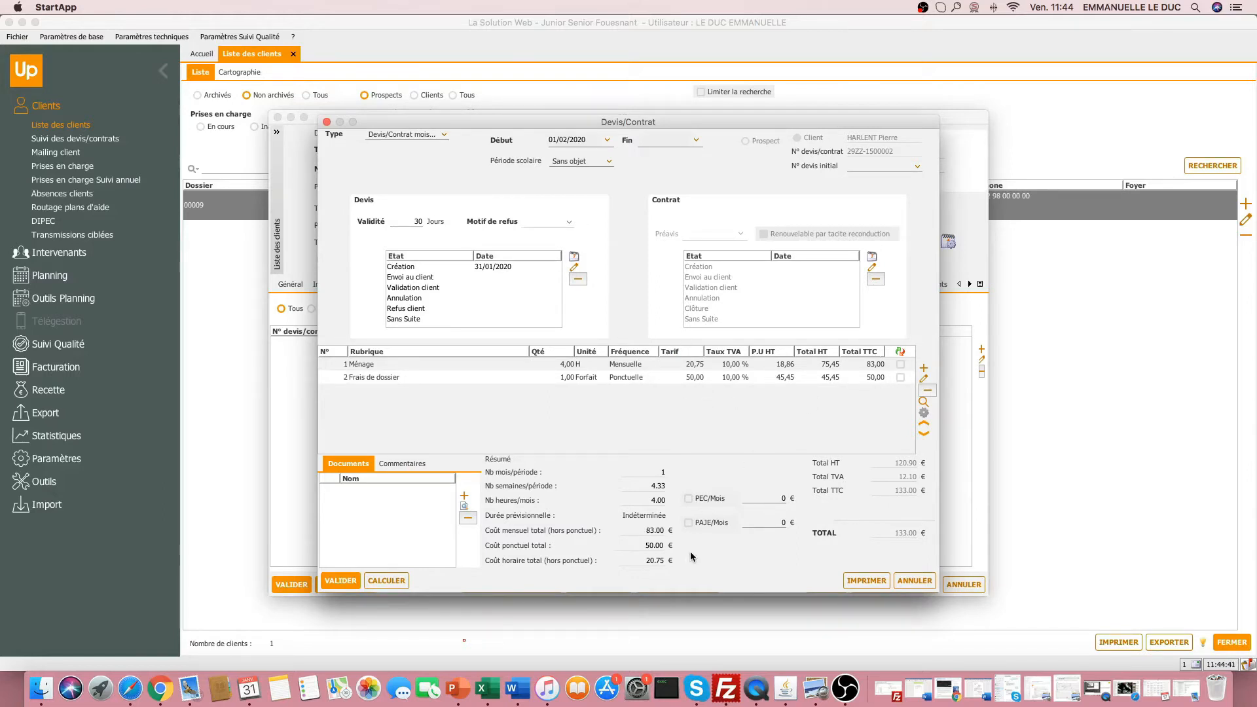
# - Enable a monthly PEC contribution of 100 € on the quote and recalculate it
pyautogui.click(689, 499)
pyautogui.click(761, 495)
pyautogui.click(380, 582)
# - Print the quote with the template Devis 2019 AVEC PEC CHX, archiving it in the client's contacts and opening the file
pyautogui.click(866, 581)
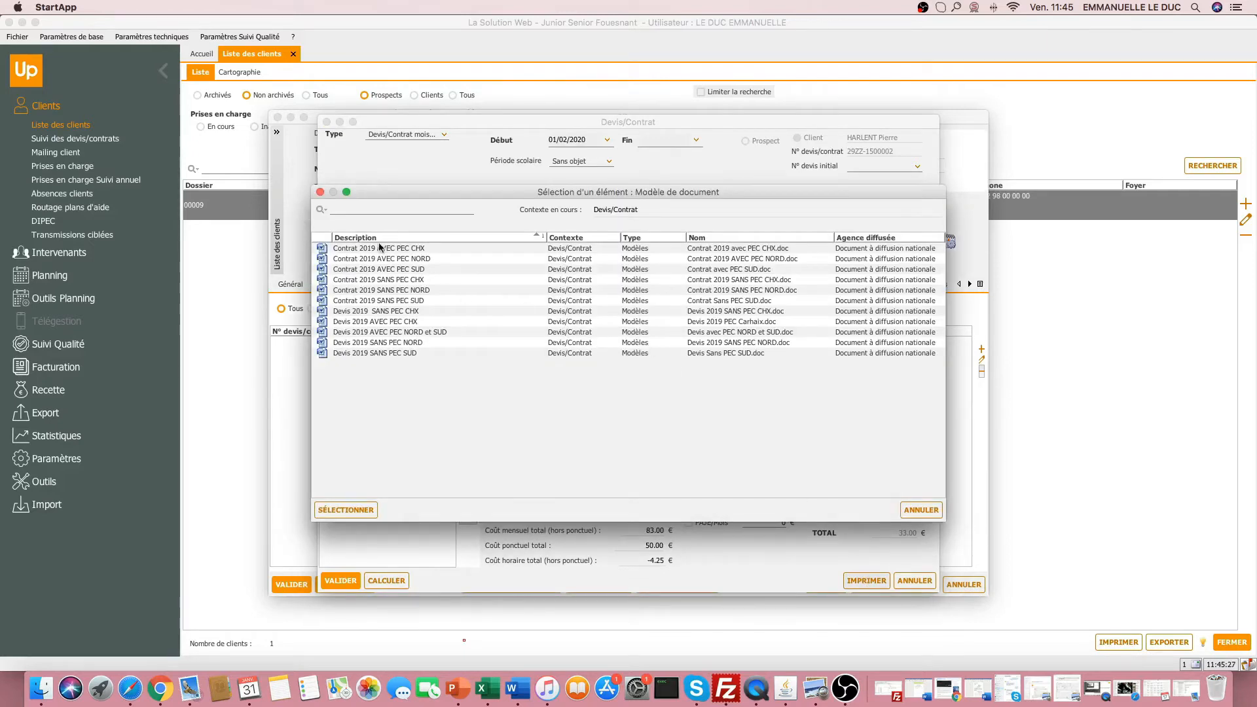
pyautogui.click(391, 323)
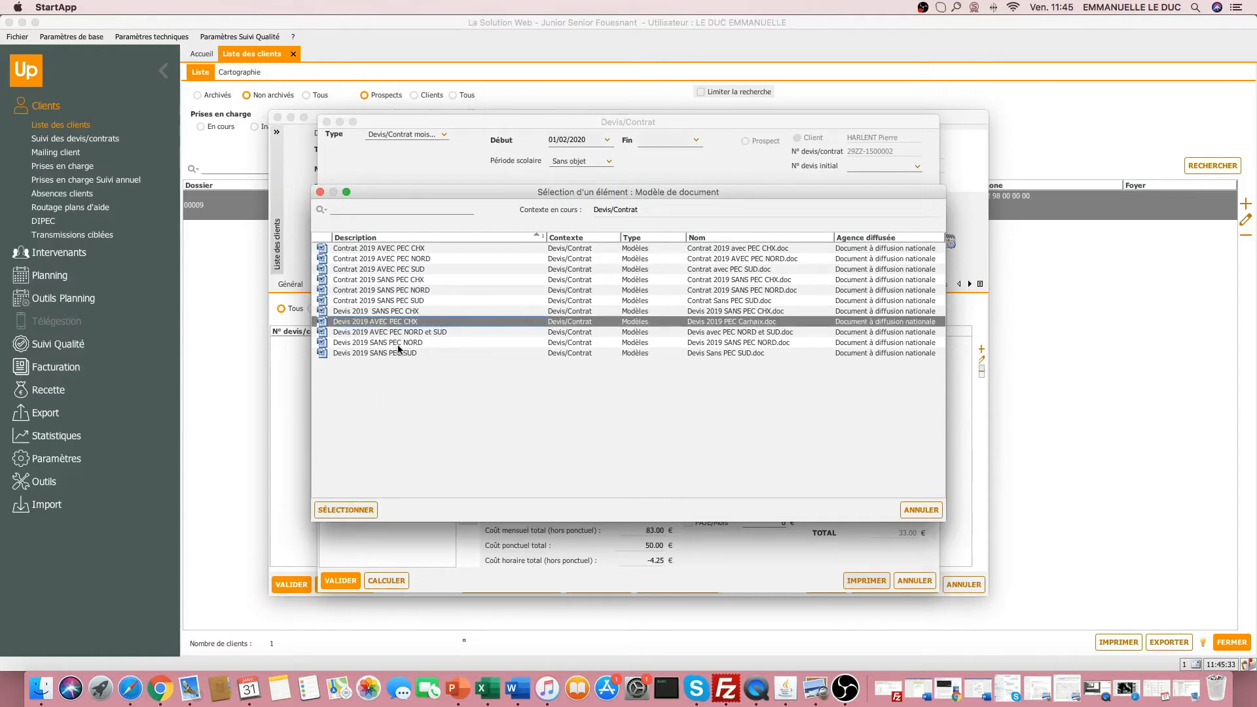
pyautogui.click(346, 510)
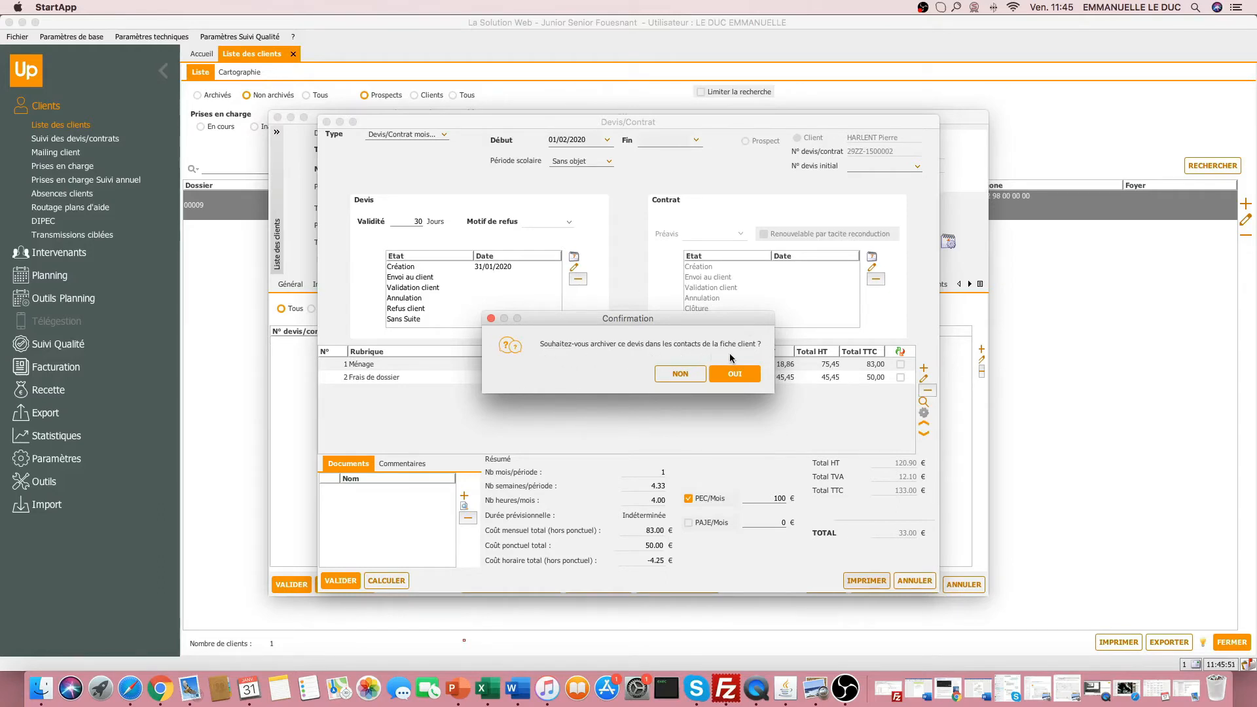
pyautogui.click(732, 377)
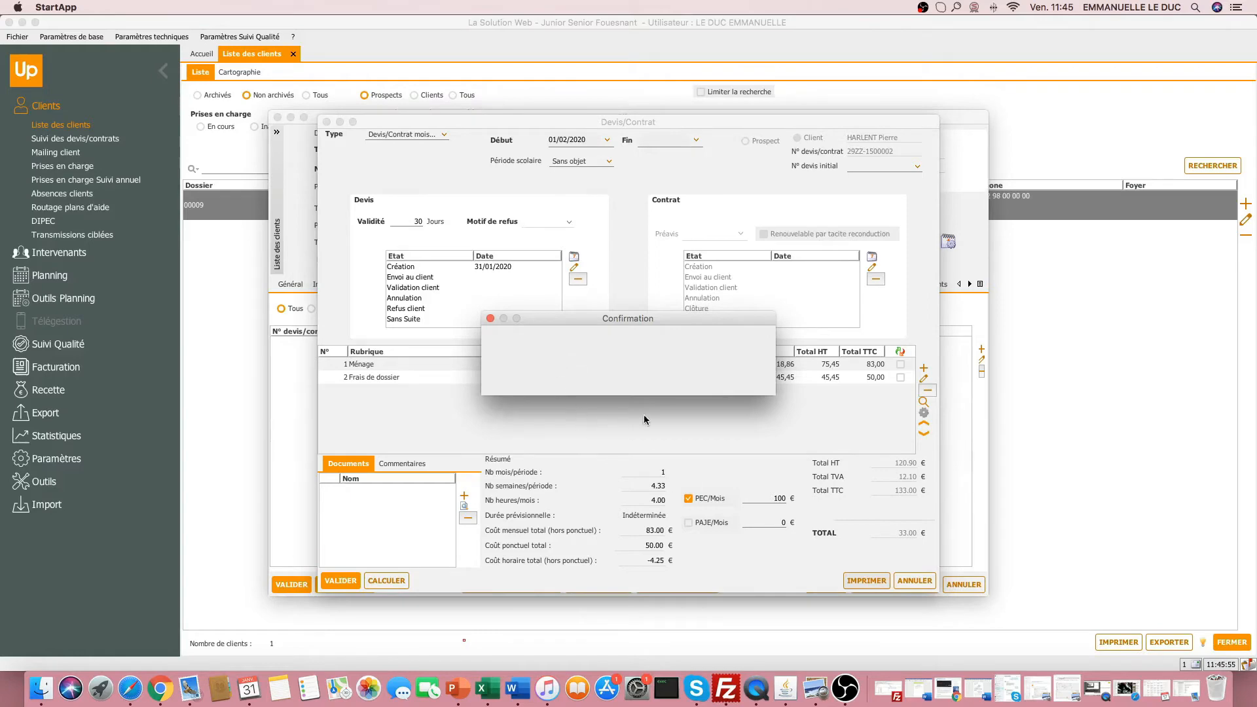
pyautogui.click(733, 378)
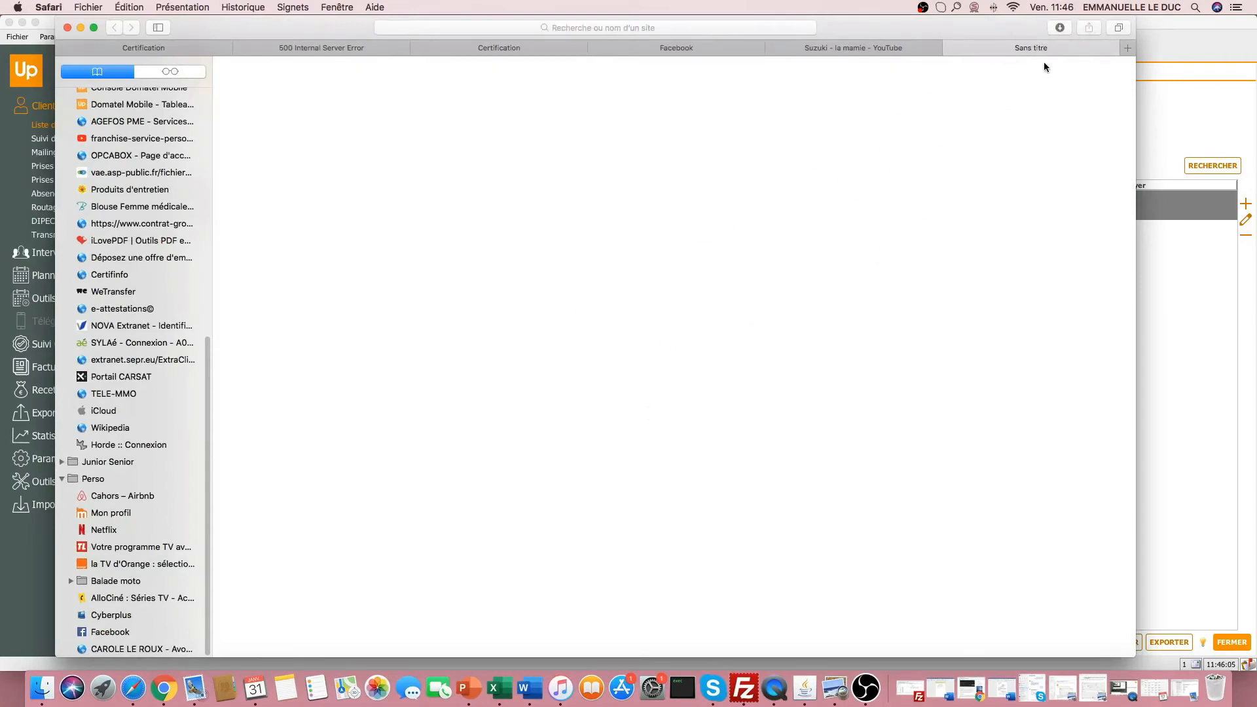
# - Open the downloaded fichier-427.doc in Word, review the quote in page layout, and close the document and browser windows
pyautogui.click(1060, 28)
pyautogui.click(993, 80)
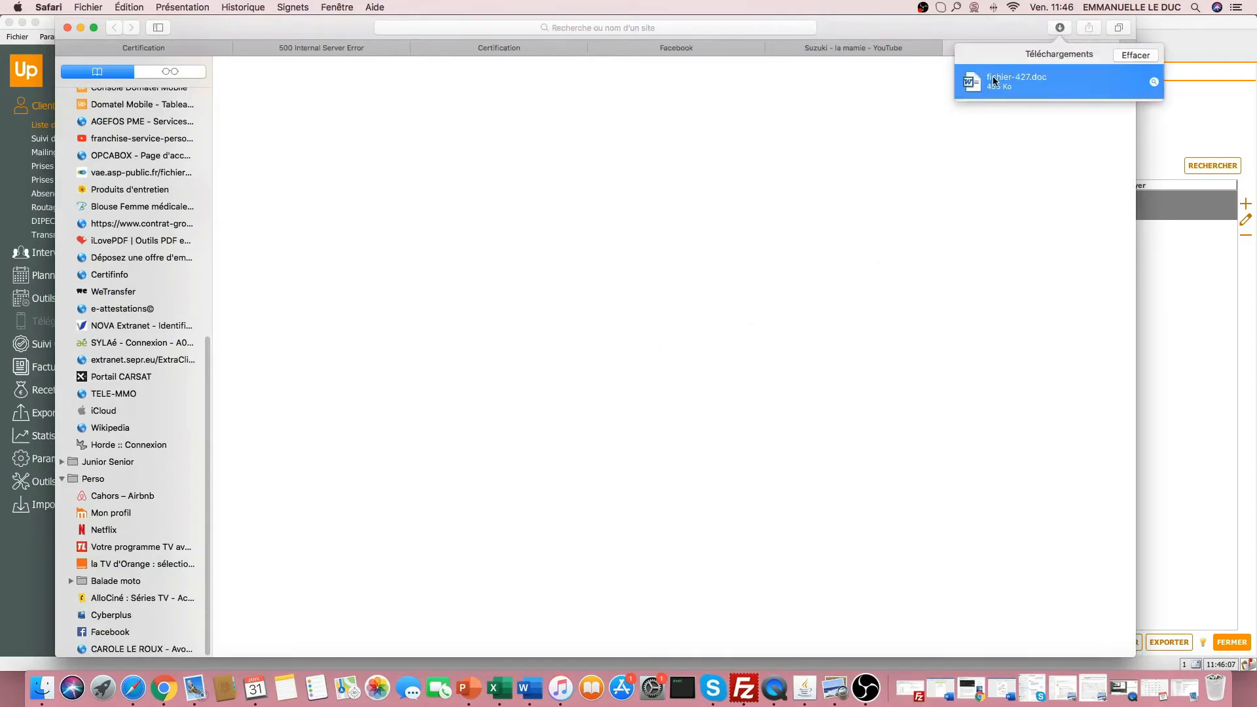
pyautogui.doubleClick(993, 80)
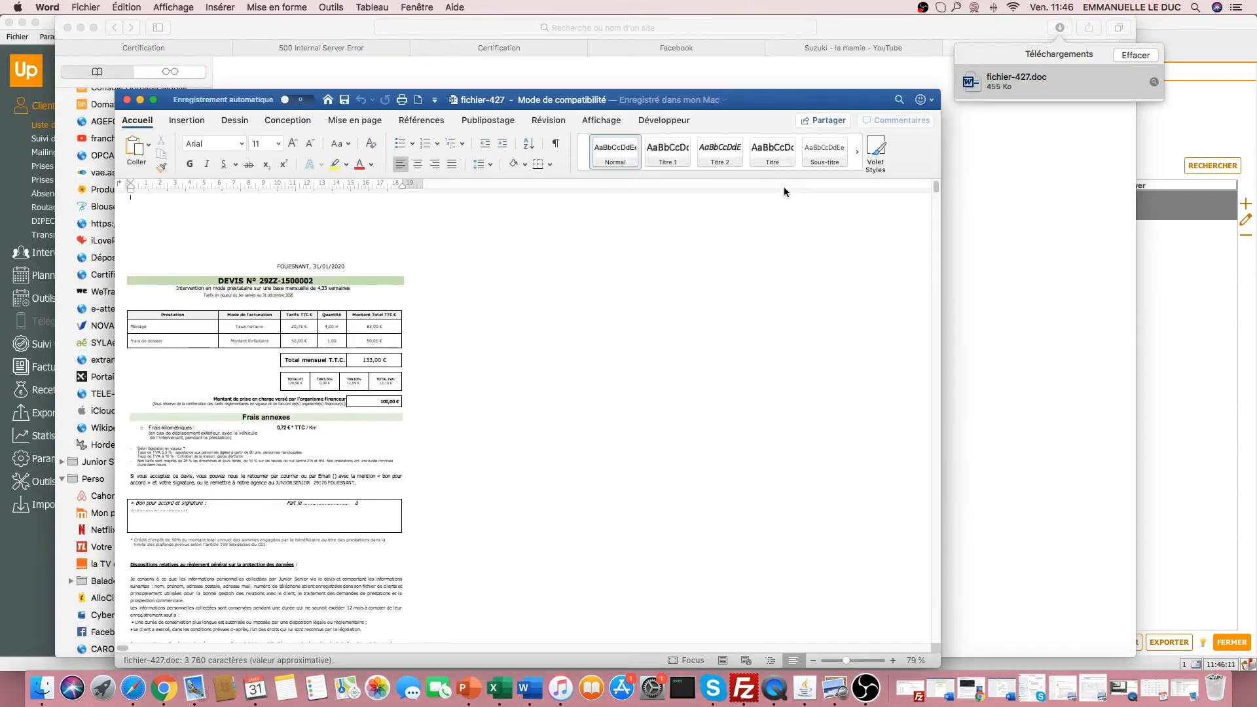
pyautogui.click(594, 122)
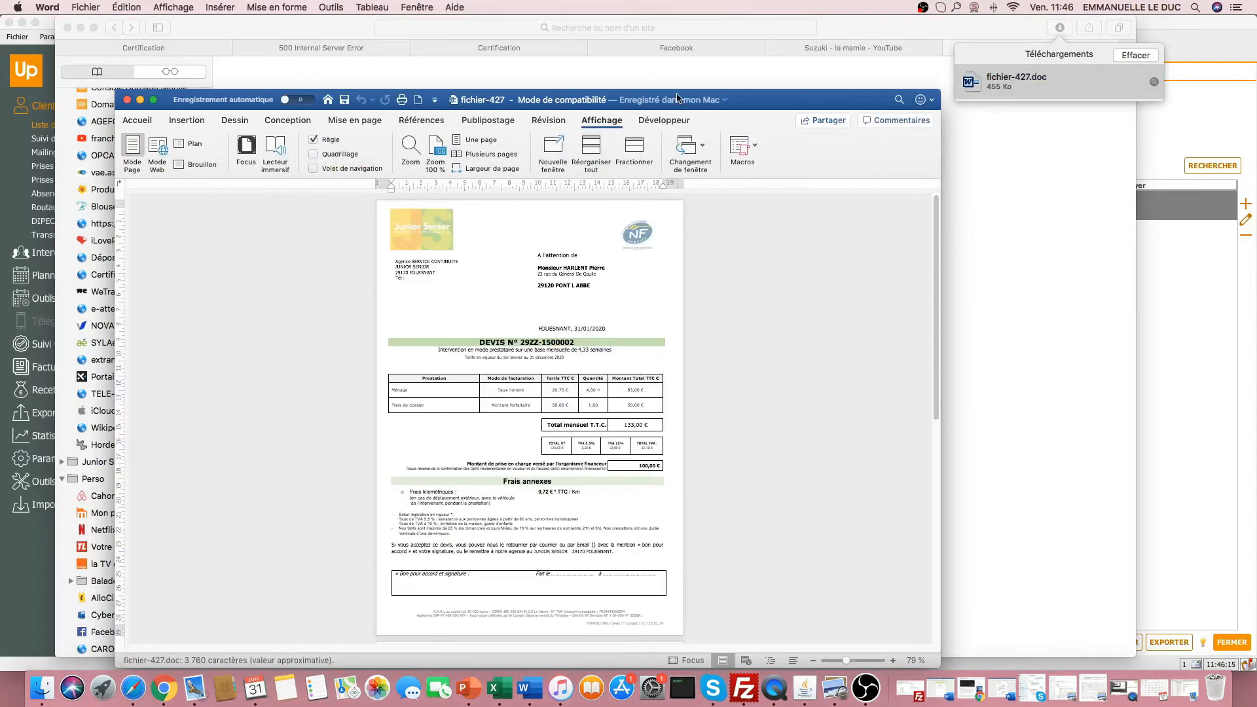
pyautogui.moveTo(742, 99); pyautogui.dragTo(740, 85)
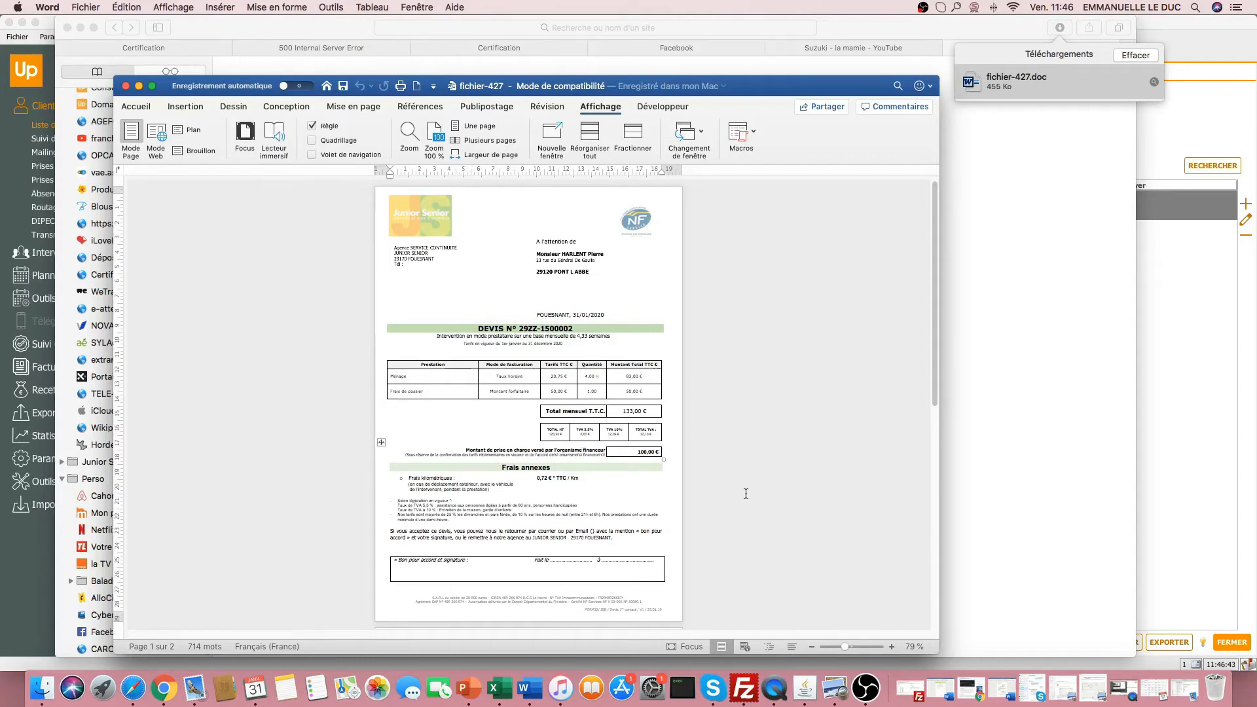
pyautogui.scroll(-10, 728, 493)
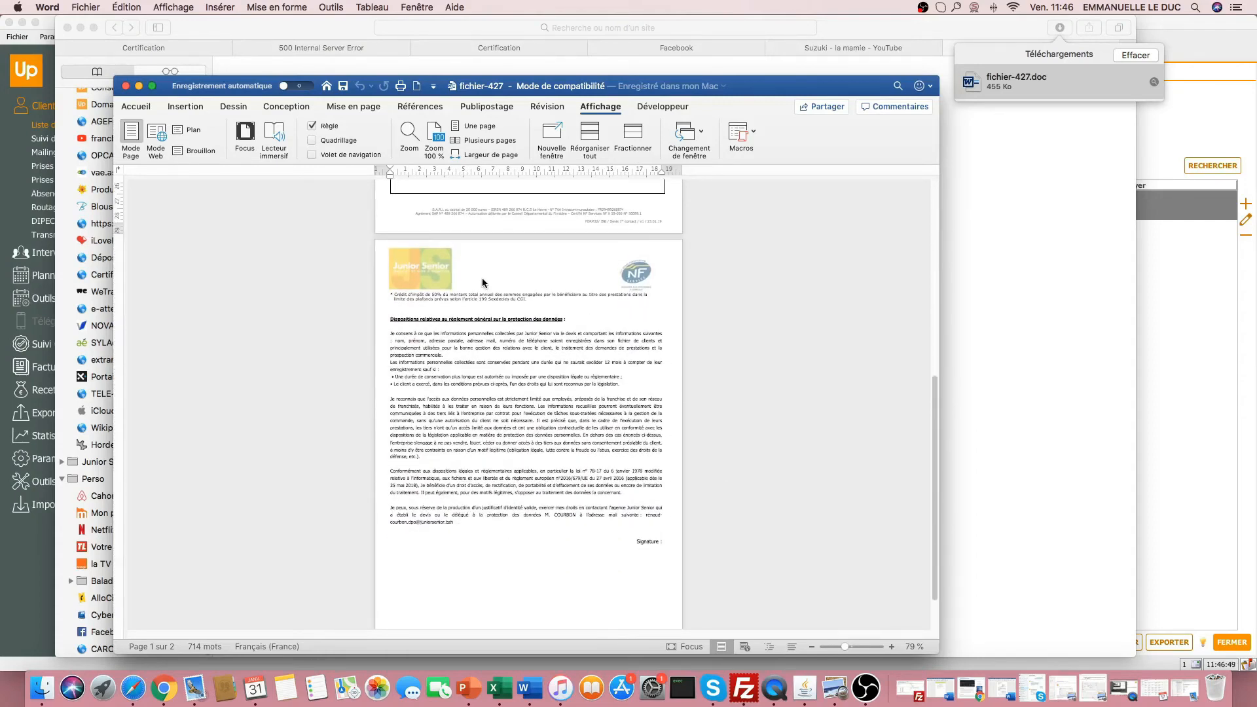
pyautogui.click(126, 87)
pyautogui.click(80, 27)
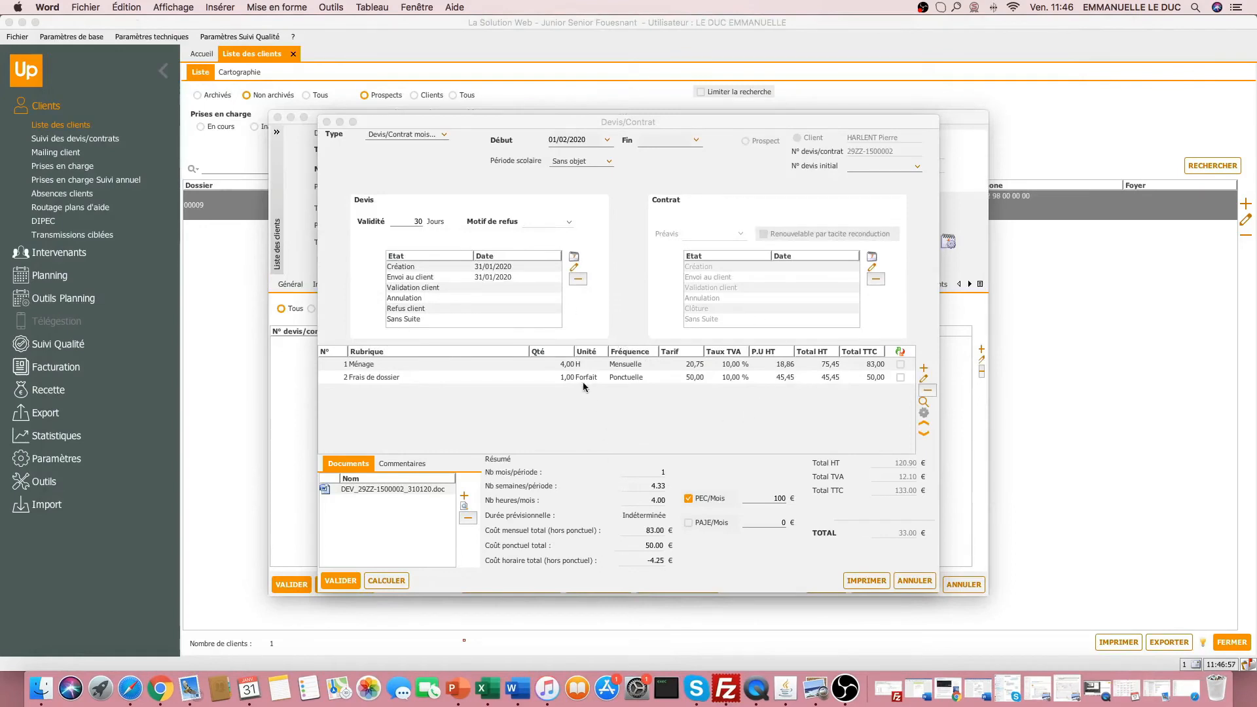
# - Print the contract with the template Contrat 2019 AVEC PEC CHX, archiving it in the client's contacts and opening the file
pyautogui.click(864, 582)
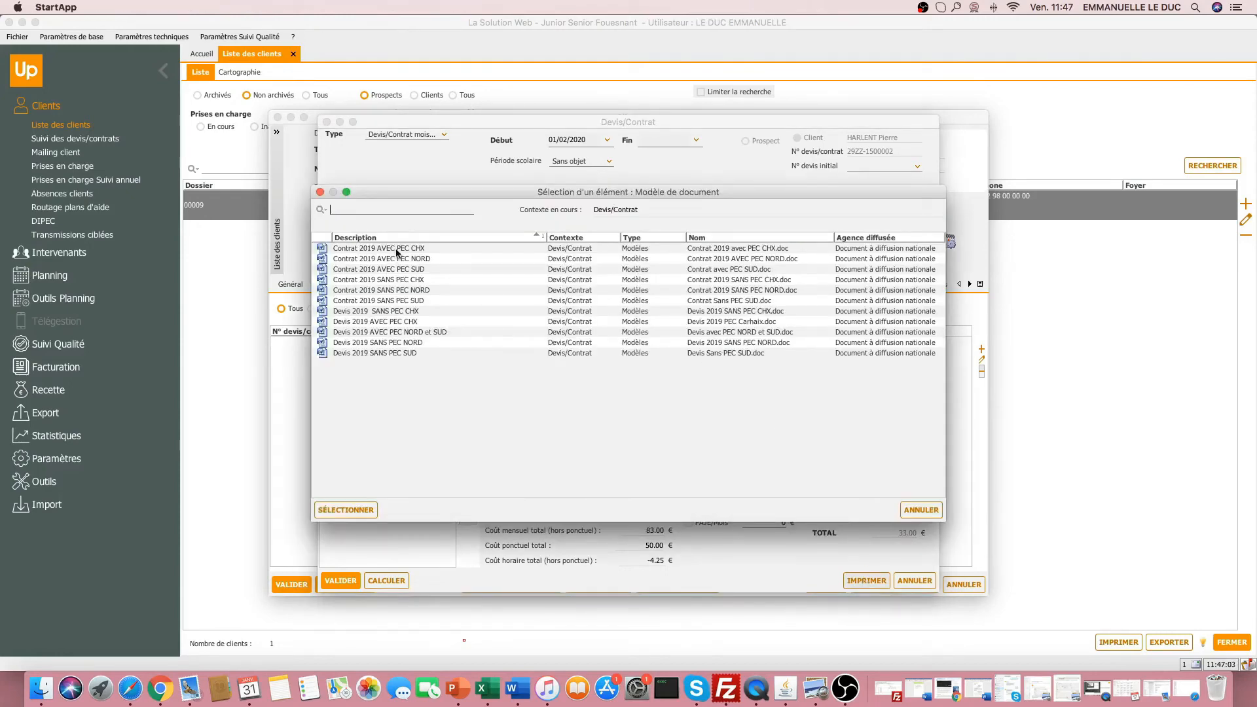
pyautogui.click(398, 248)
pyautogui.click(358, 511)
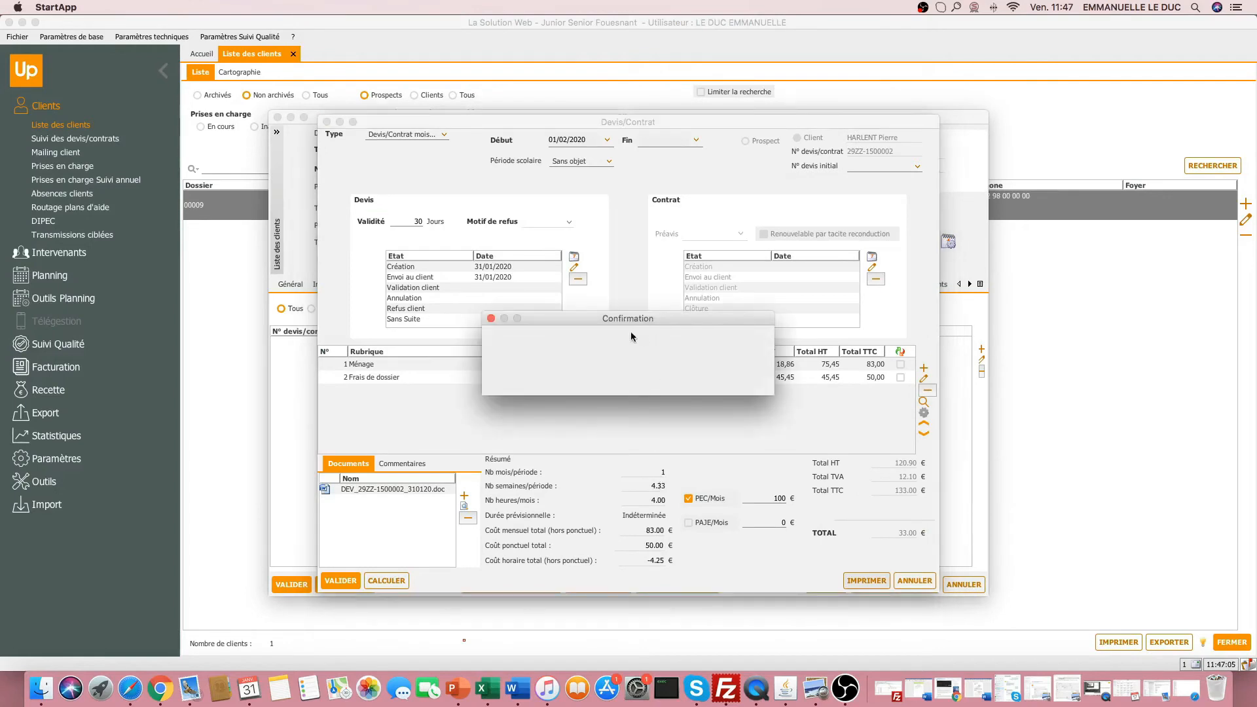
pyautogui.click(730, 375)
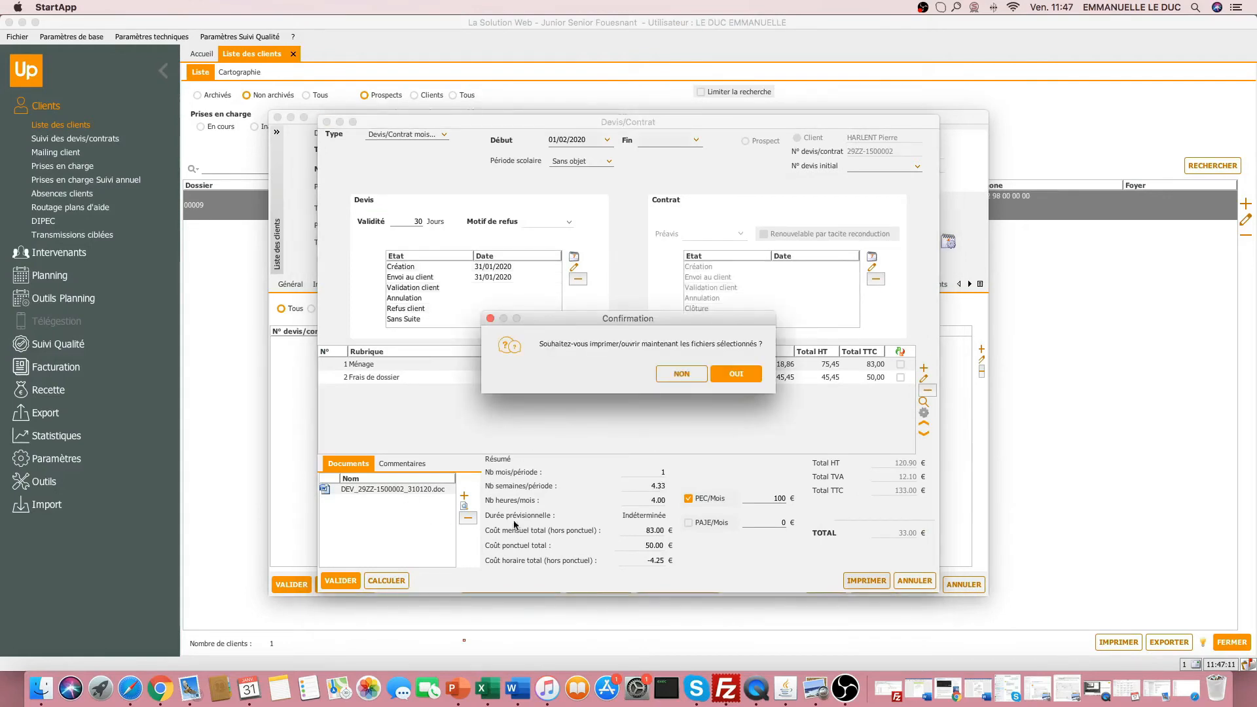
pyautogui.click(737, 375)
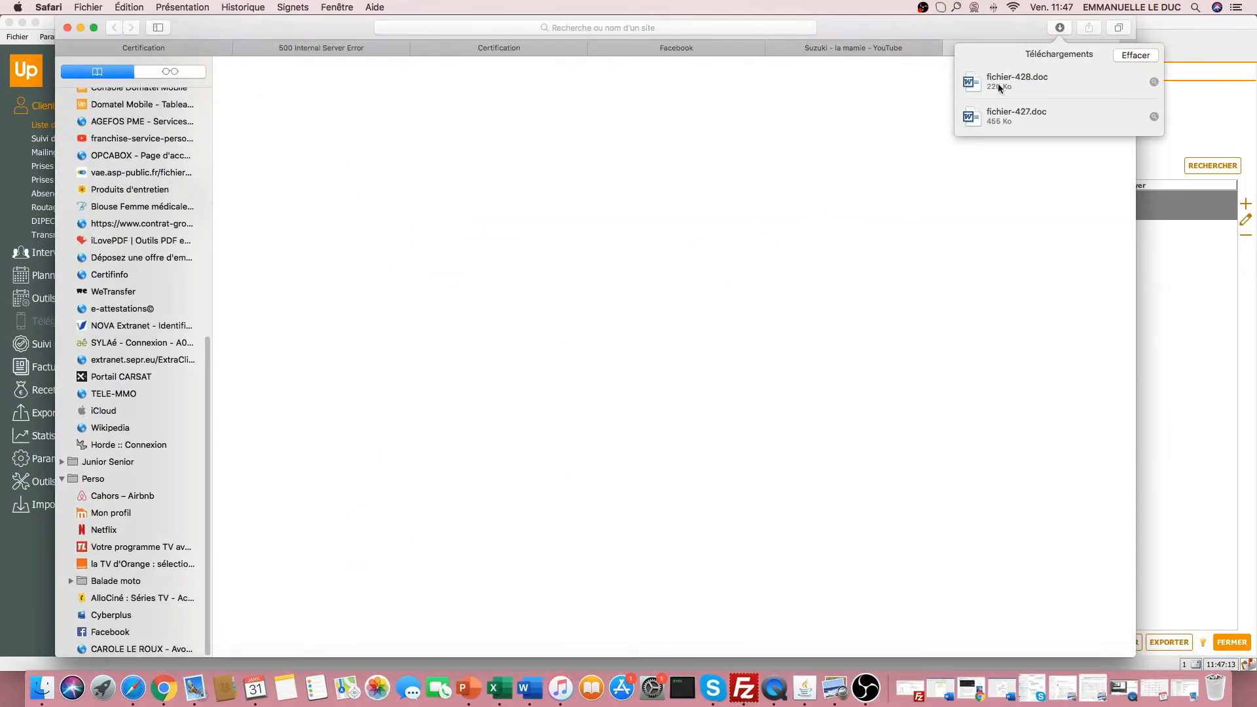
# - Open the downloaded fichier-428.doc in Word, review the contract in page layout, and close the document and browser windows
pyautogui.doubleClick(982, 86)
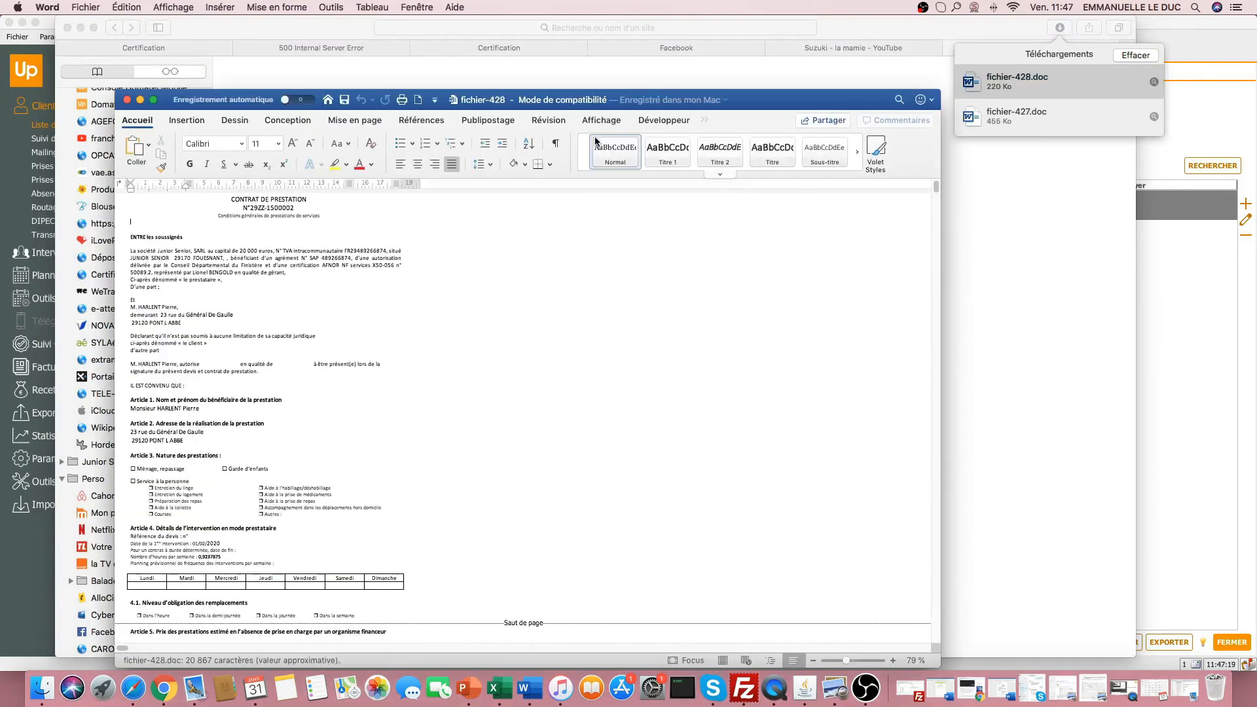
pyautogui.click(602, 120)
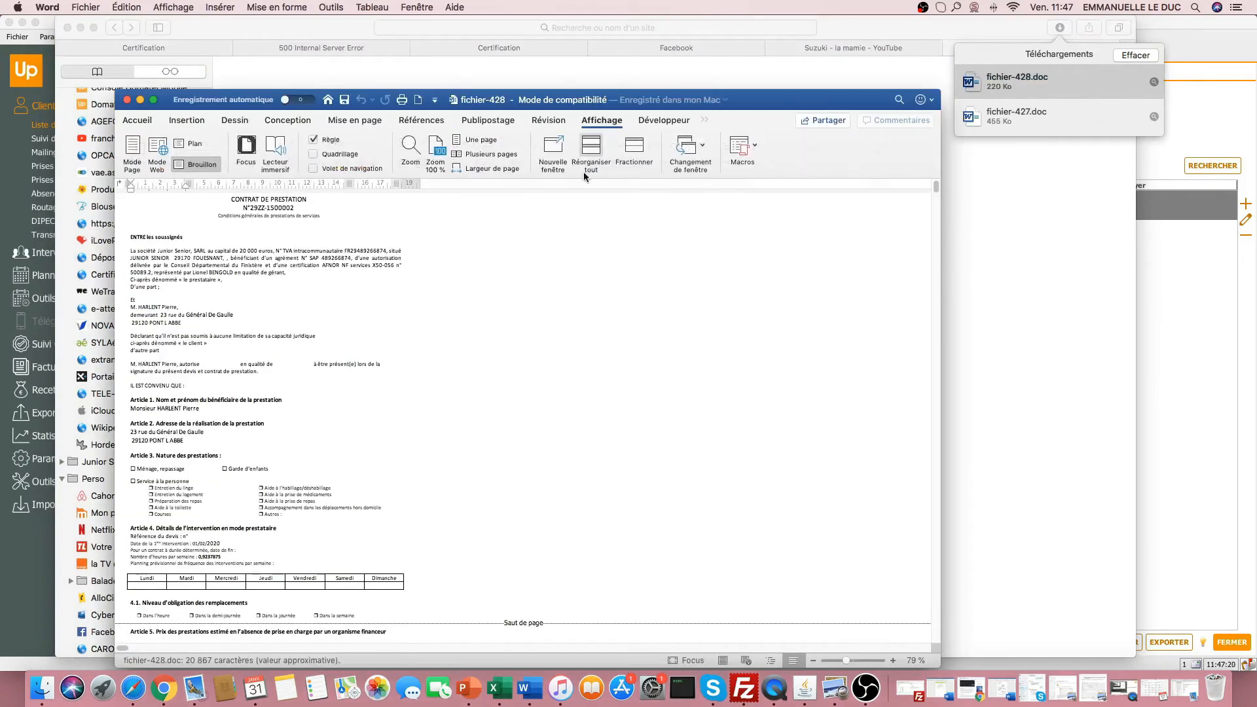
pyautogui.click(493, 141)
pyautogui.scroll(-10, 517, 259)
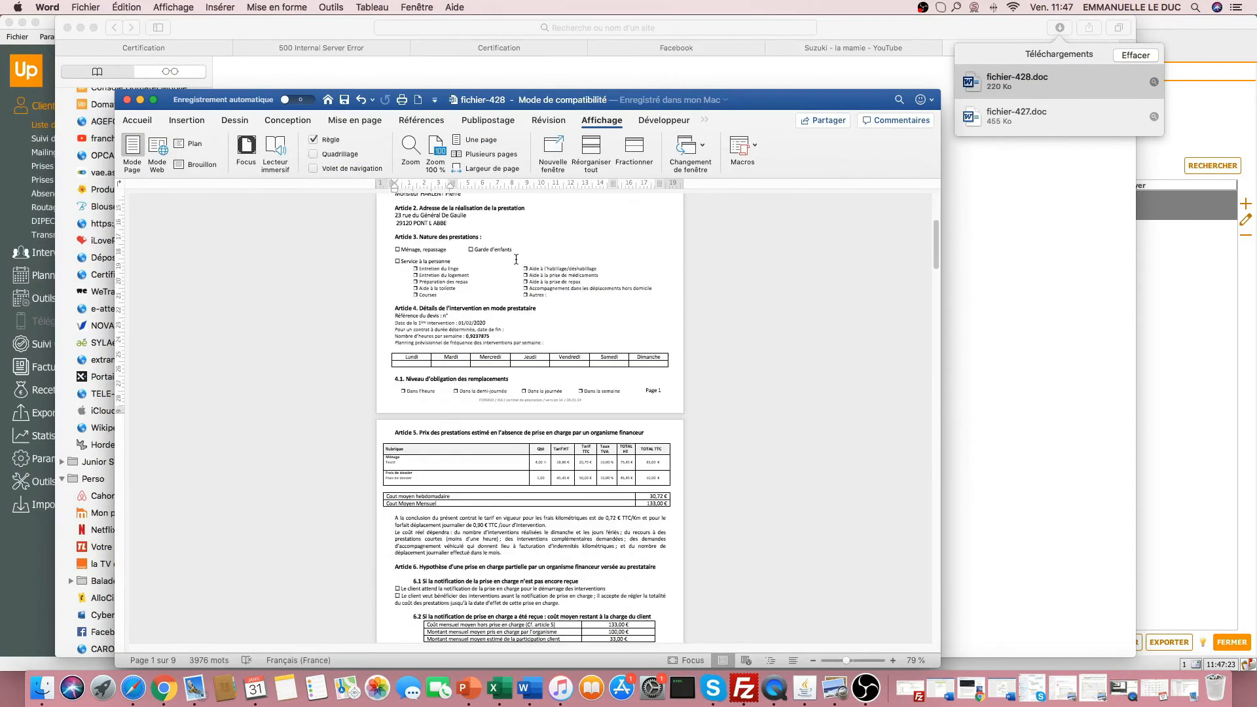
pyautogui.scroll(-8, 517, 259)
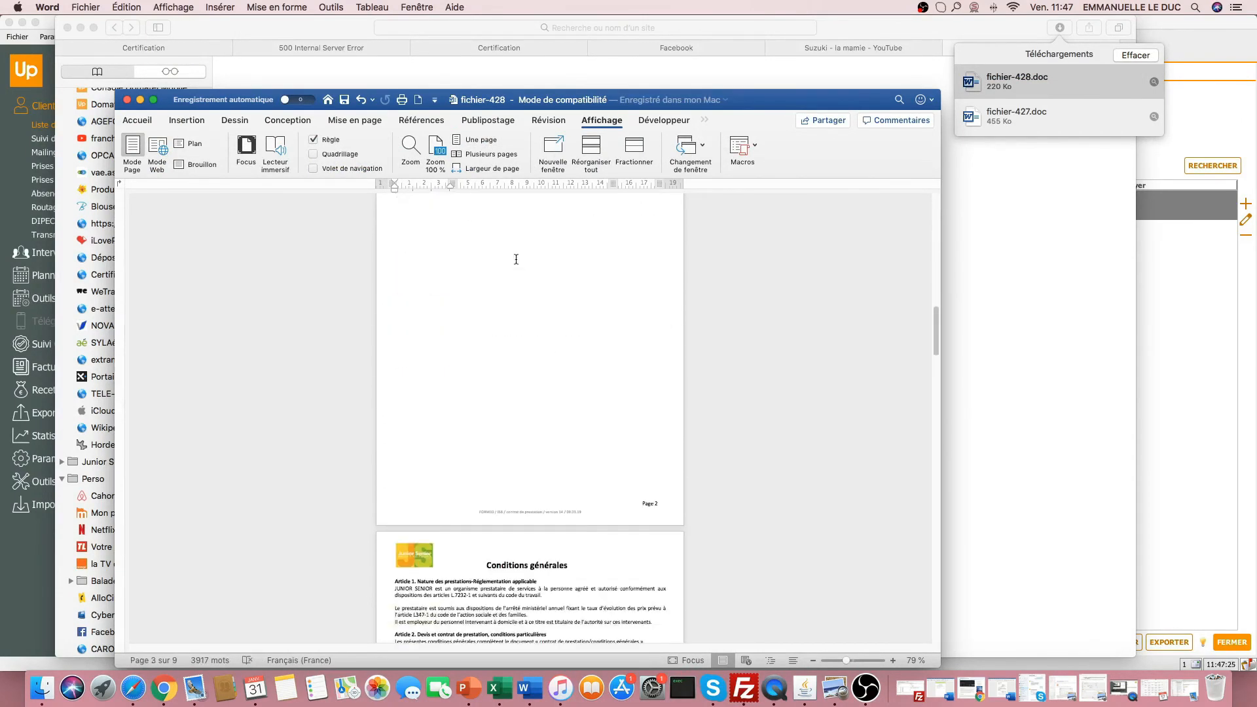
pyautogui.scroll(10, 516, 259)
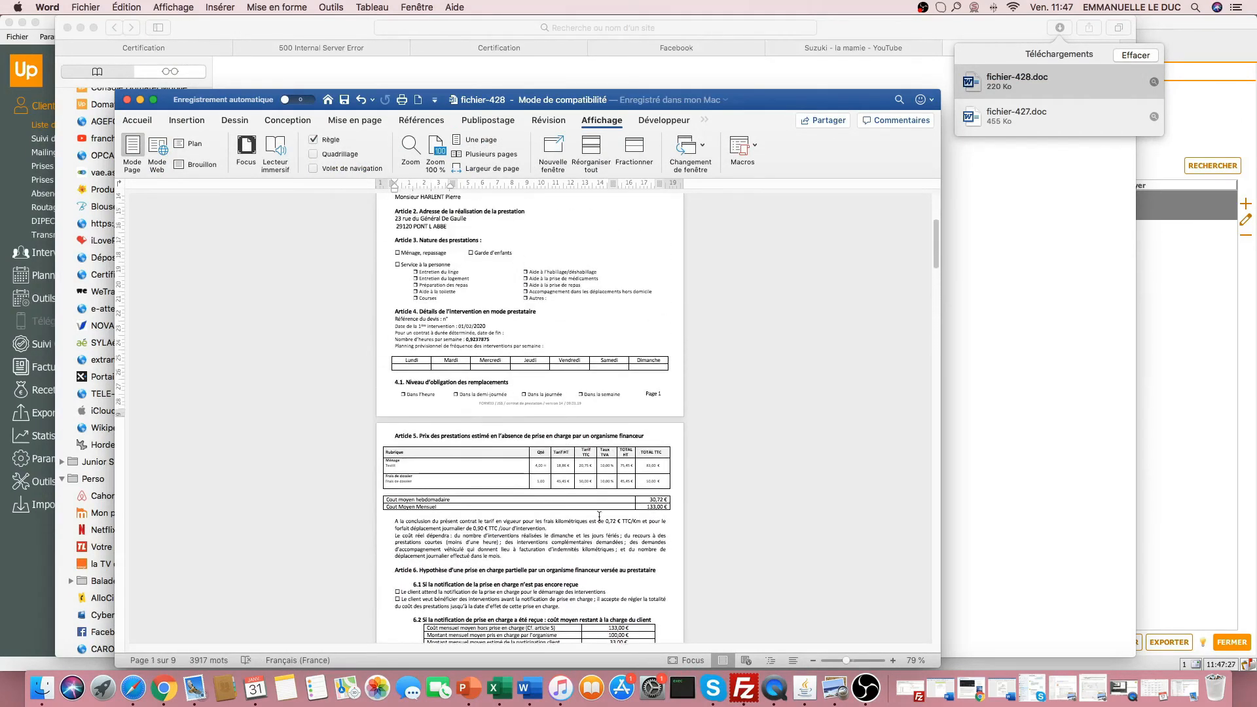
pyautogui.scroll(5, 589, 442)
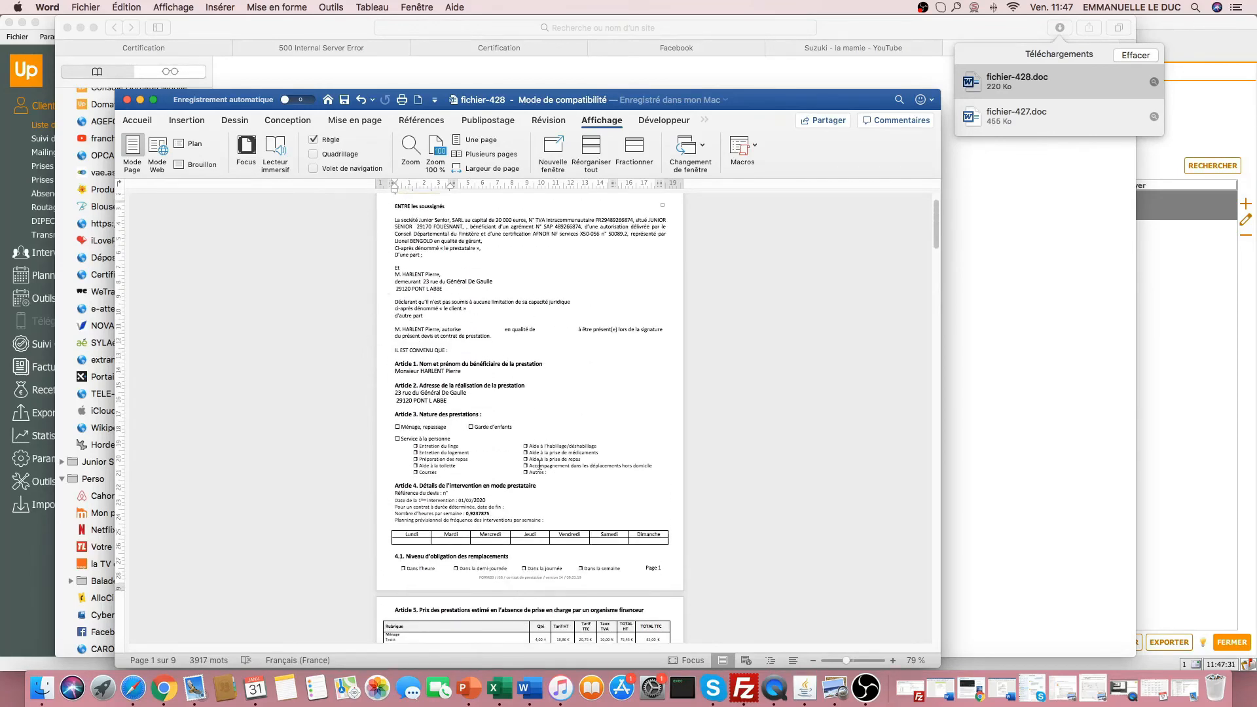
pyautogui.click(127, 102)
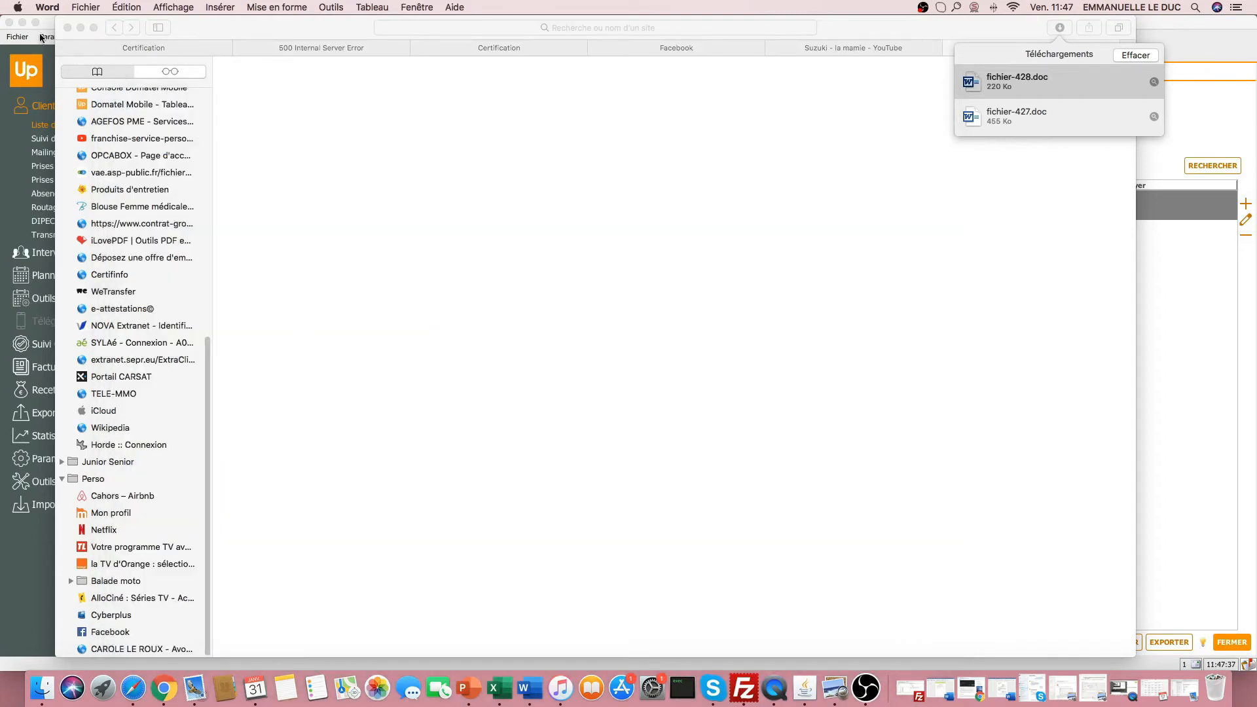
pyautogui.click(80, 28)
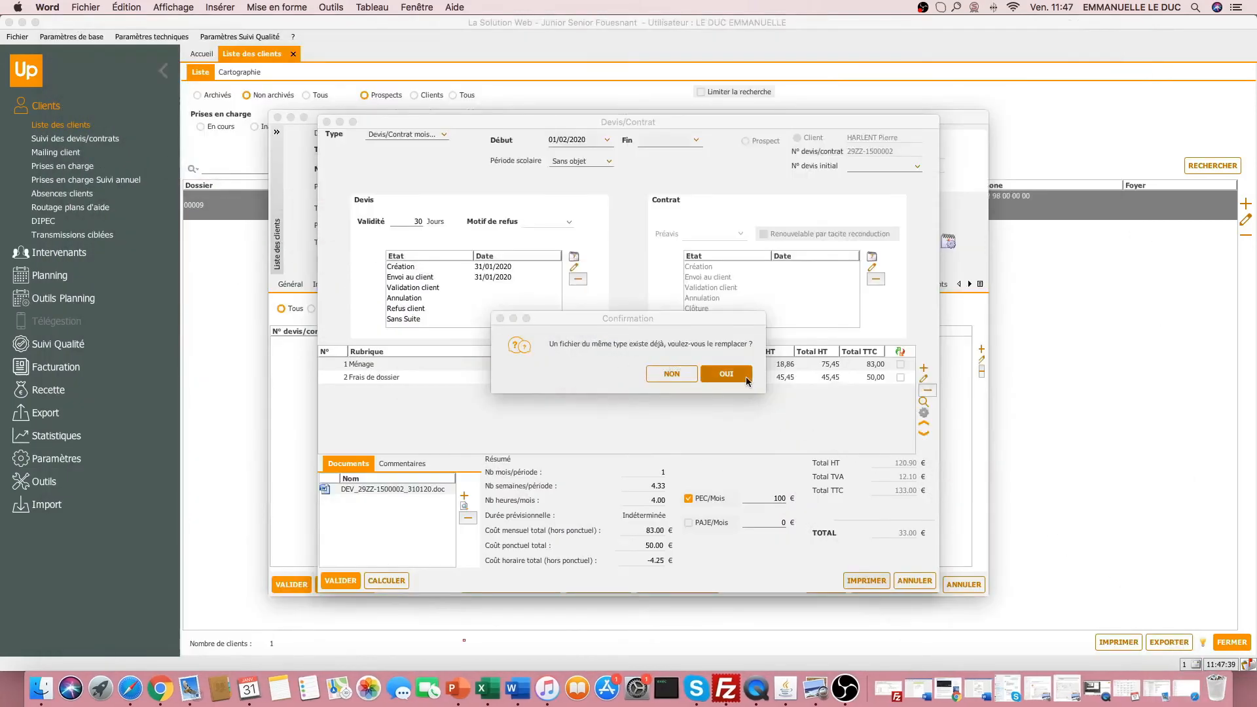
# - Keep the existing quote document without replacing it, and return to the quote in the client's list
pyautogui.click(681, 374)
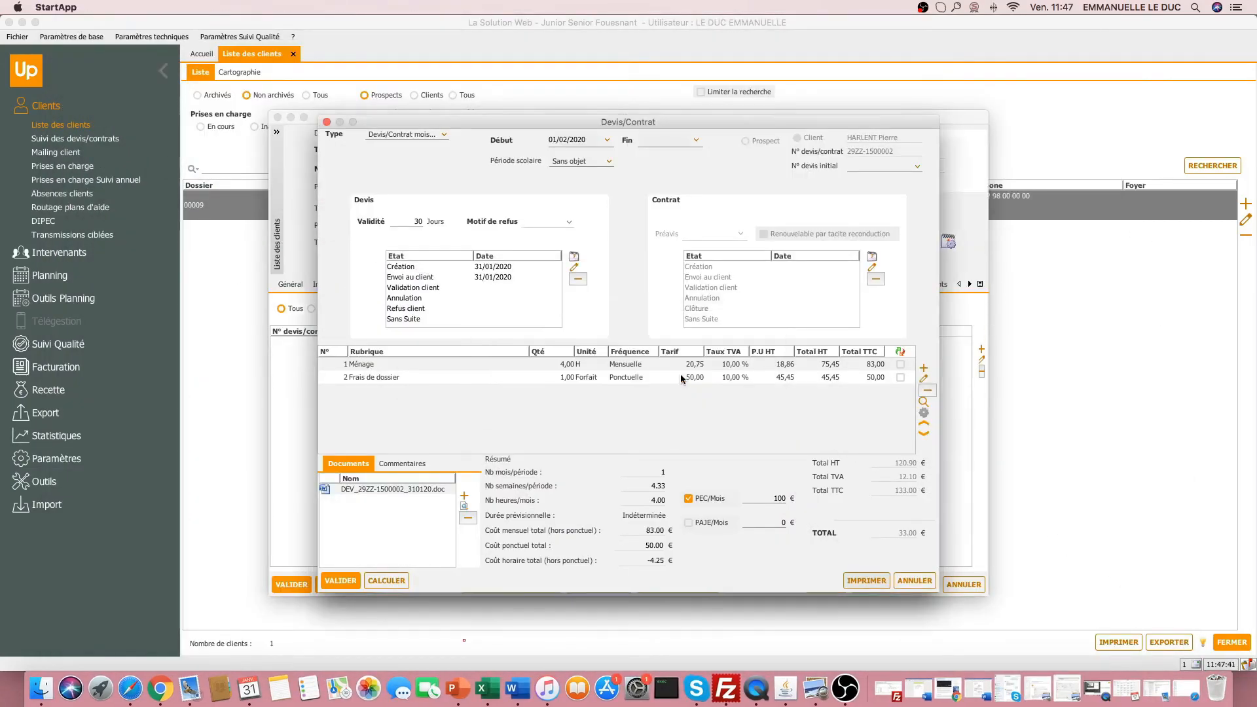
pyautogui.click(915, 581)
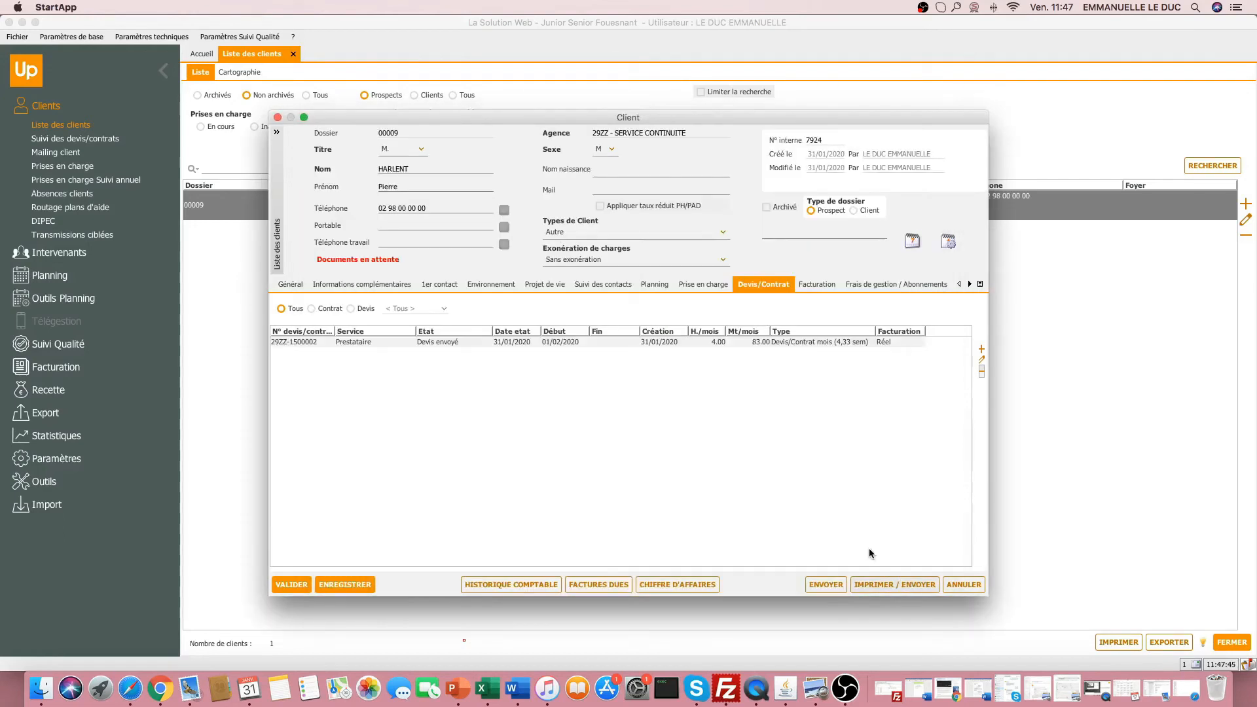
pyautogui.click(399, 341)
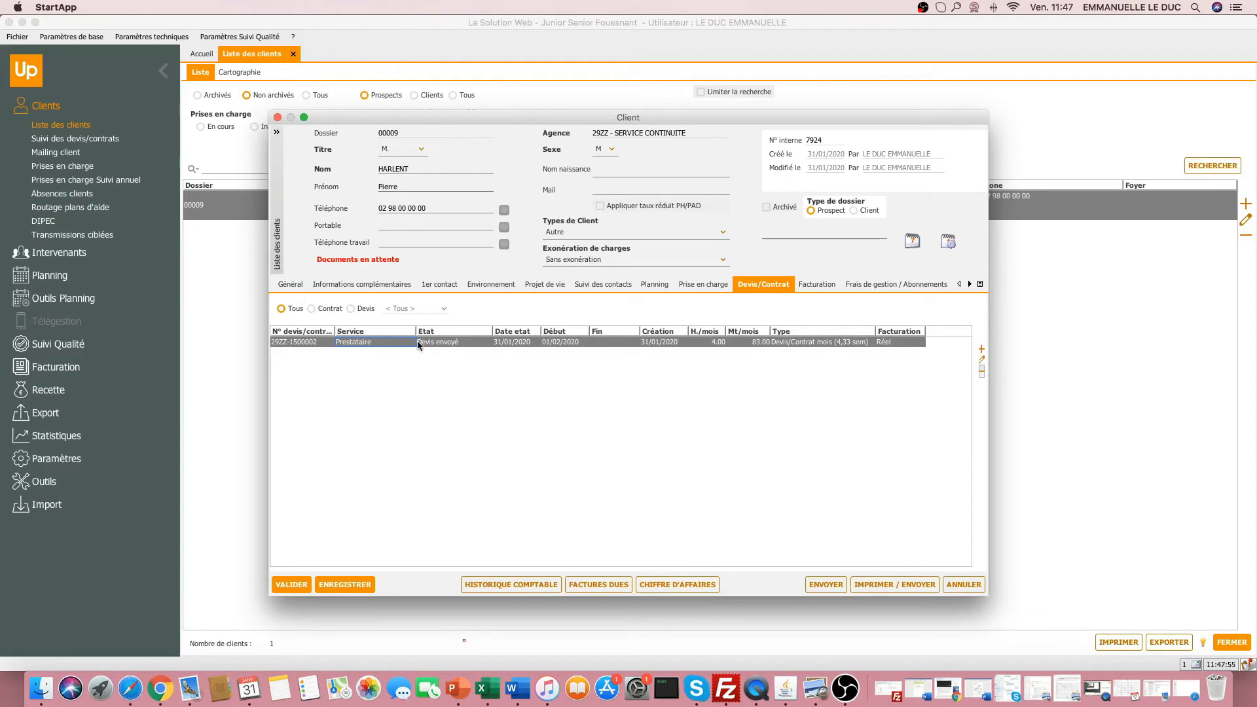
# - Examine the quote and contract statuses in a blank Devis/Contrat form, and leave the form and the client record without saving
pyautogui.click(982, 350)
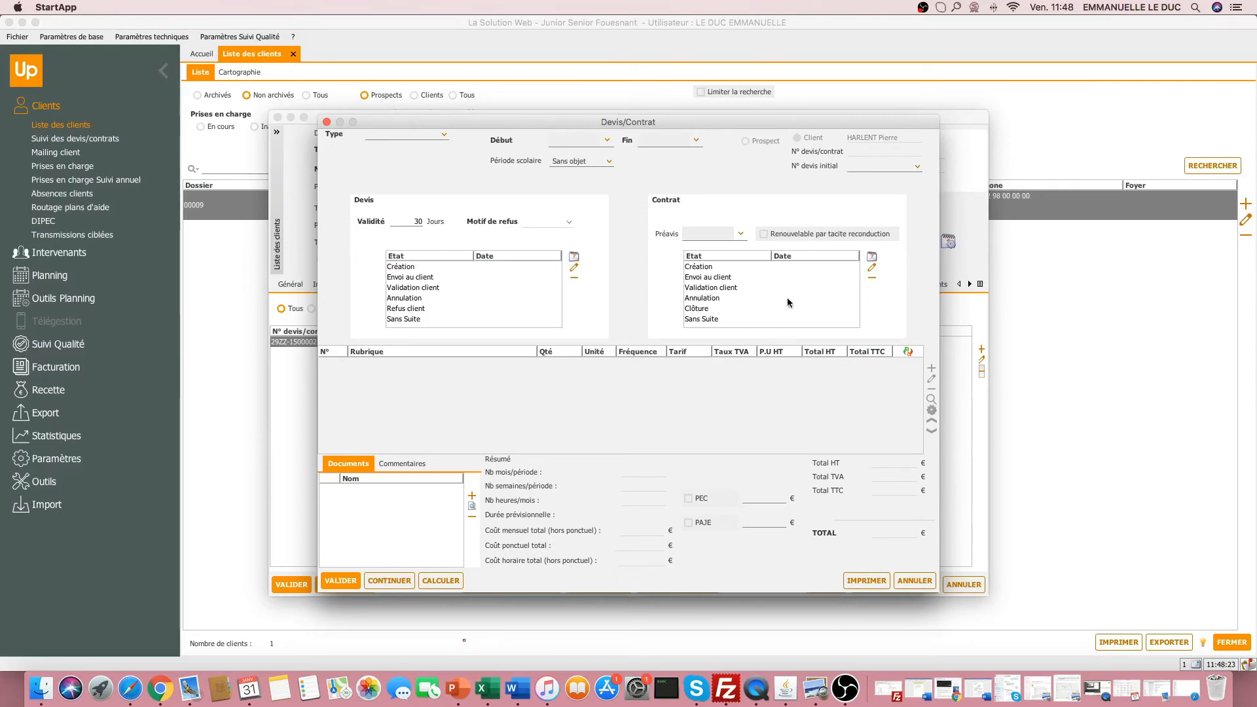
pyautogui.click(721, 288)
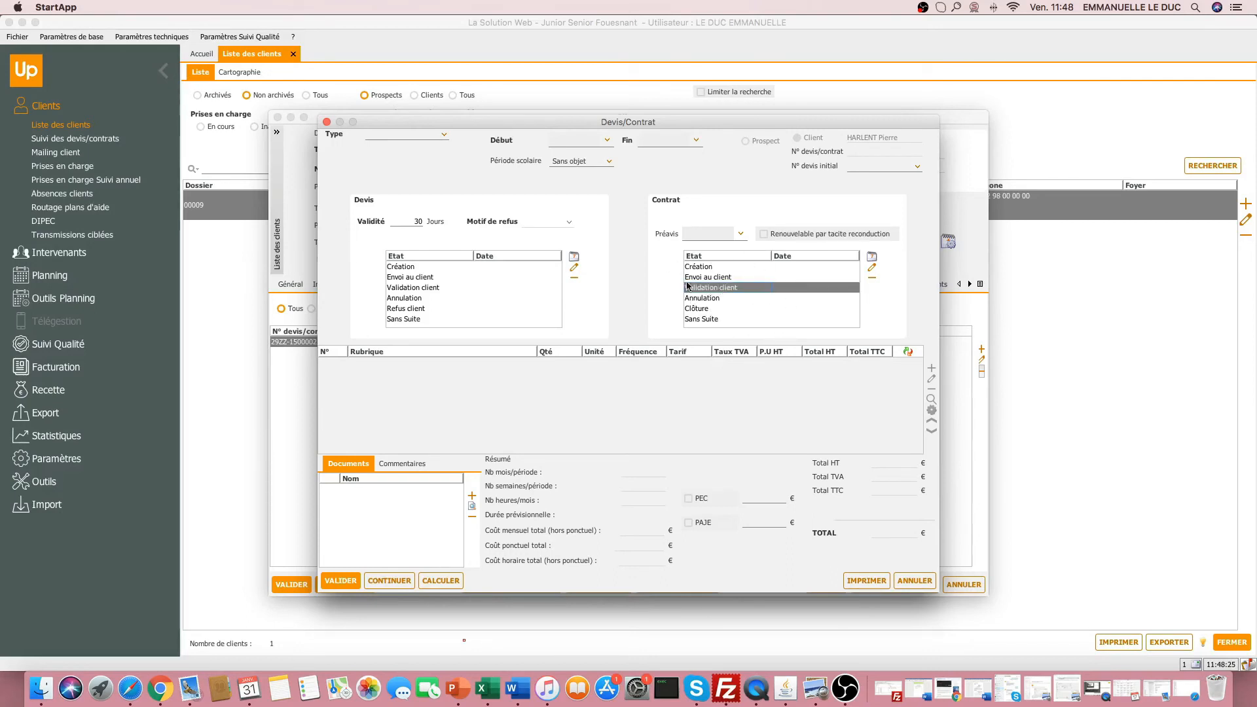
pyautogui.click(409, 268)
pyautogui.click(418, 311)
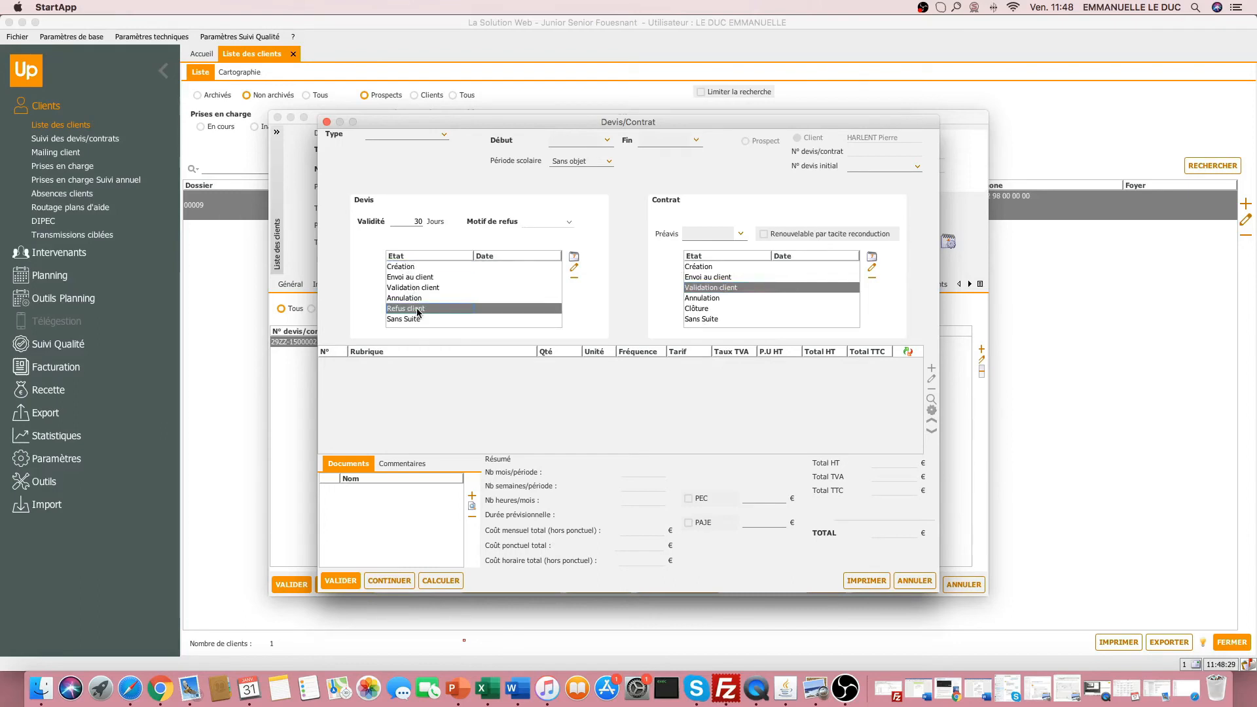
pyautogui.click(916, 582)
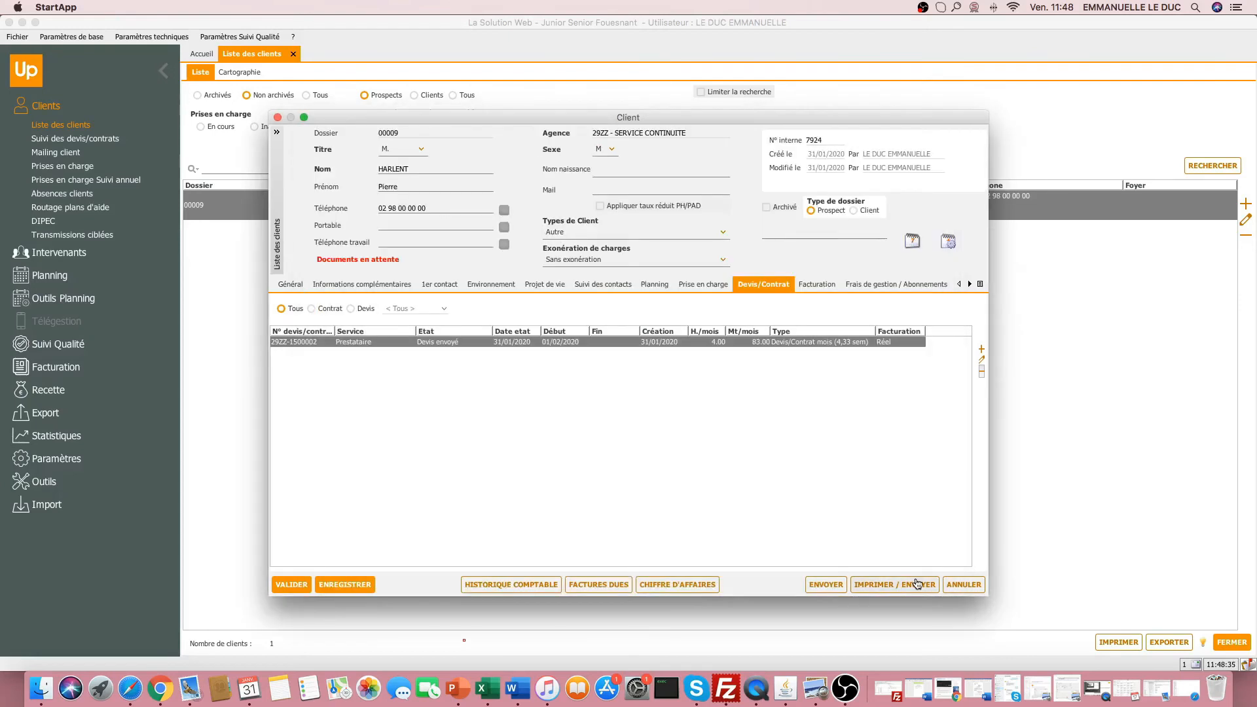
pyautogui.click(964, 585)
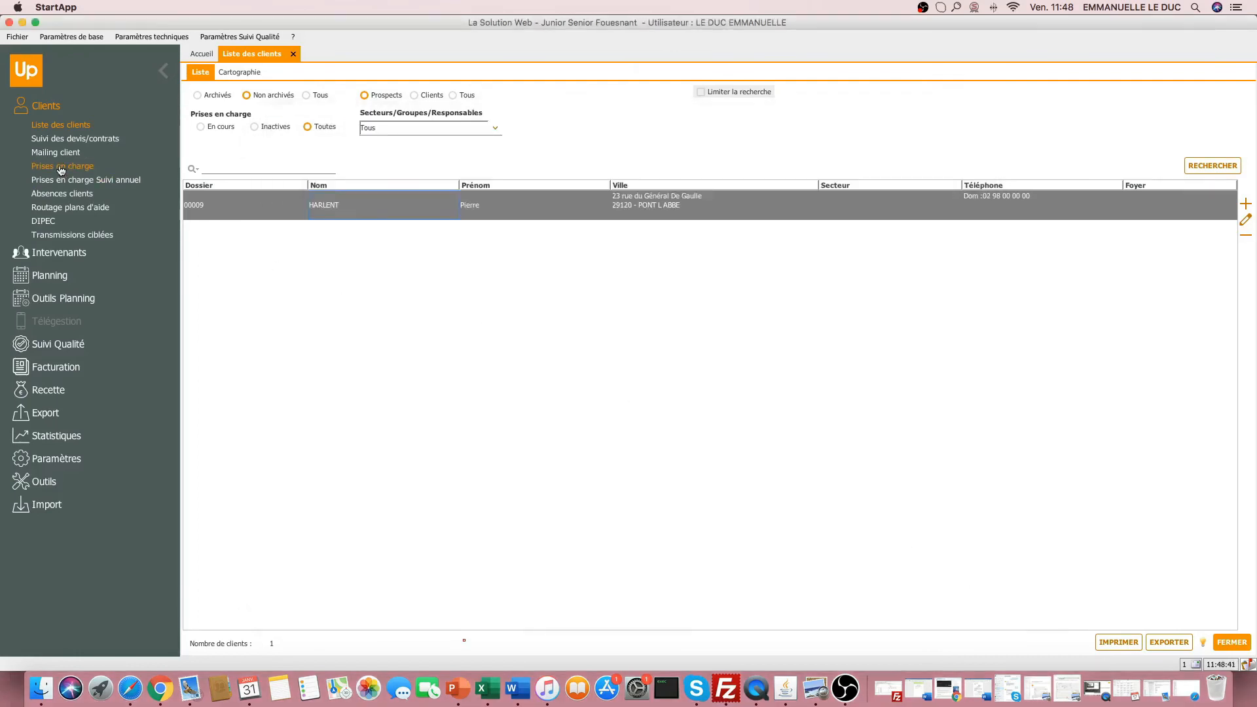
# - List the tracked quotes and contracts with the client filter set to Tous, and view their statistics chart
pyautogui.click(74, 139)
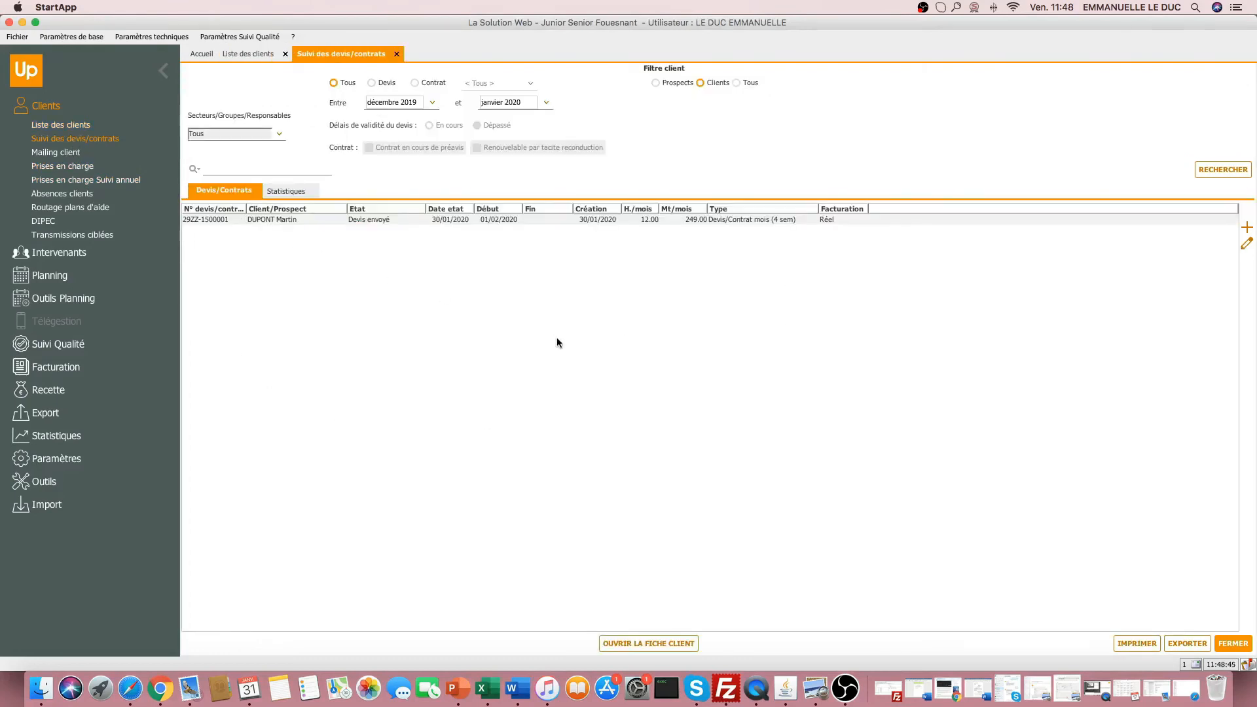
pyautogui.click(1237, 169)
pyautogui.click(1219, 171)
pyautogui.click(268, 221)
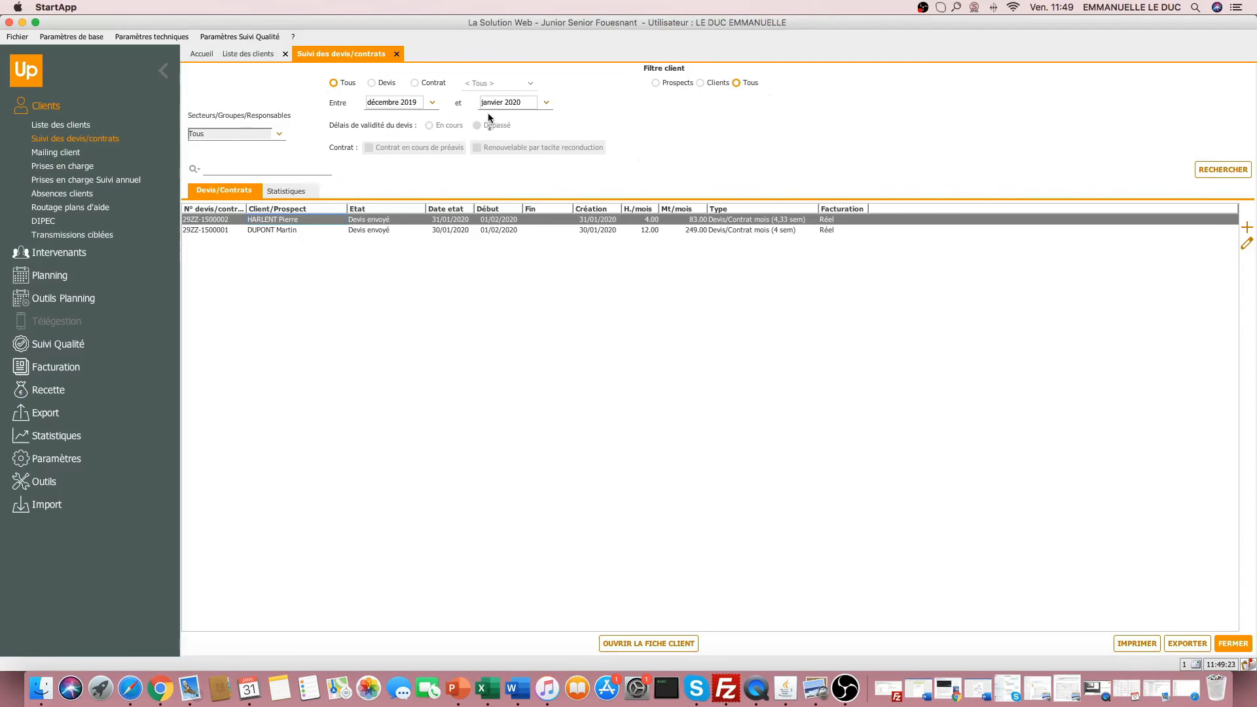
pyautogui.click(287, 191)
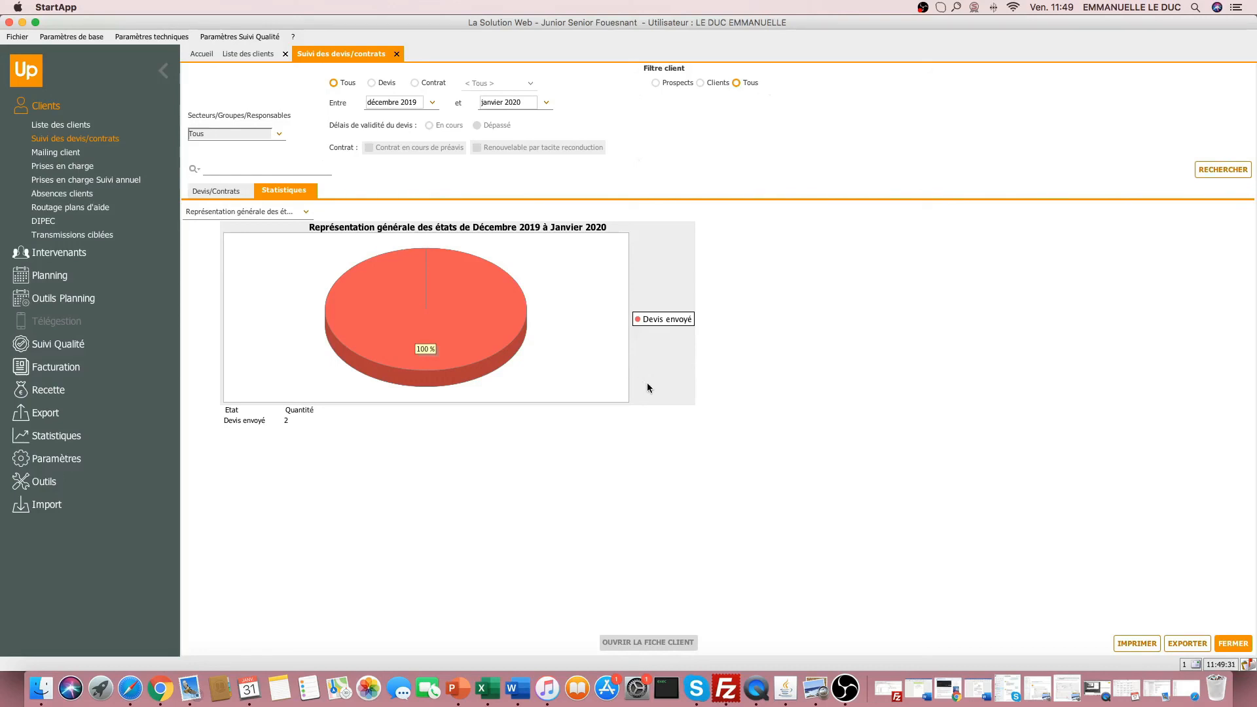
pyautogui.click(229, 192)
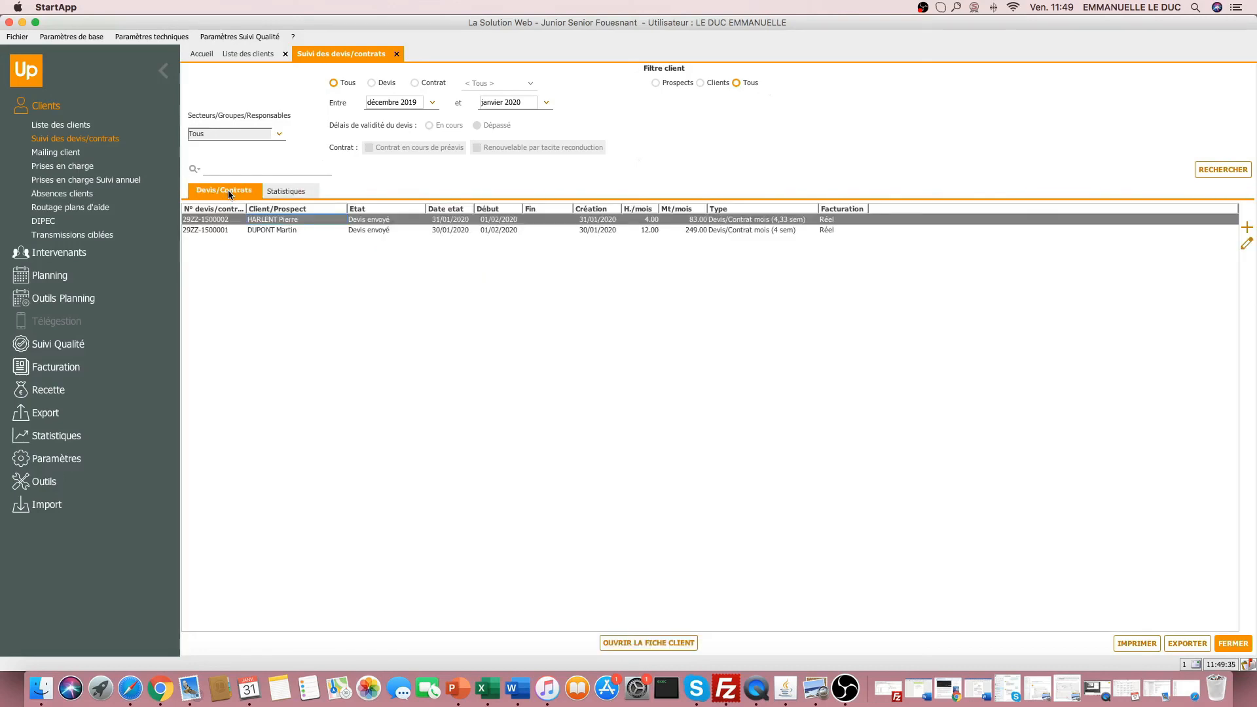